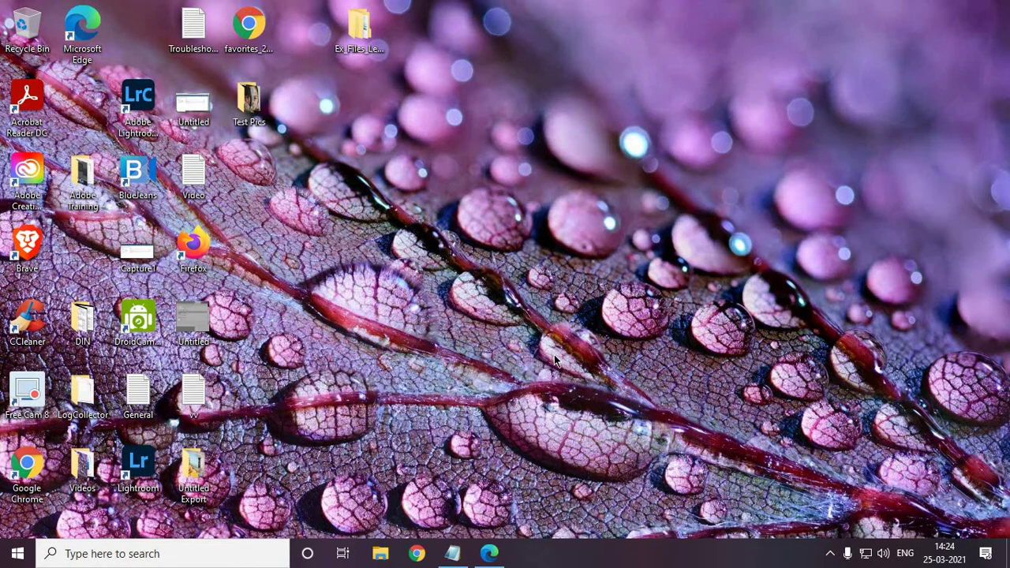
Step: Launch Settings from Start, go to Privacy and open the Background apps page
{"action": "left_click", "coordinate": [17, 556]}
{"action": "mouse_move", "coordinate": [21, 486]}
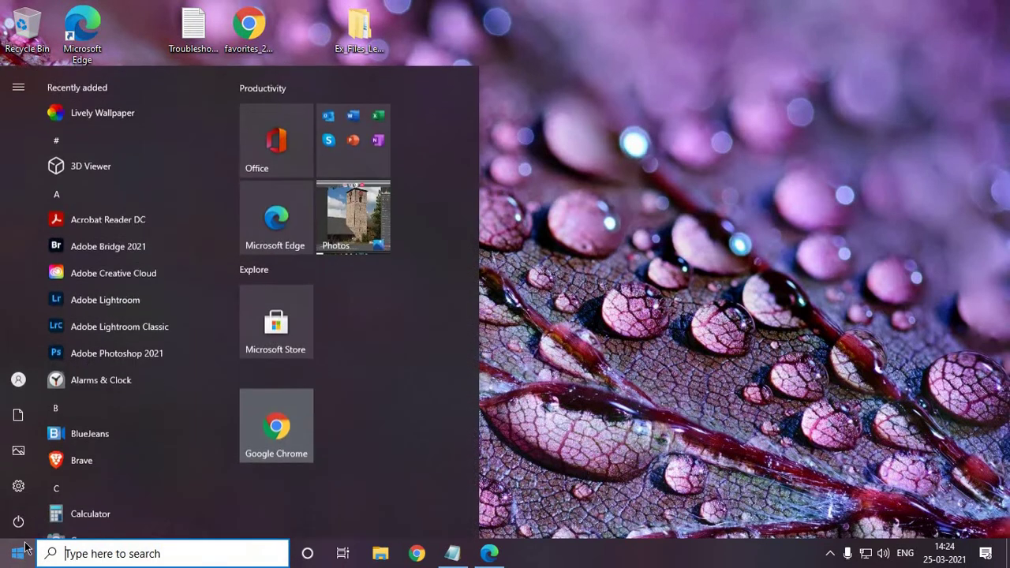
{"action": "left_click", "coordinate": [21, 487]}
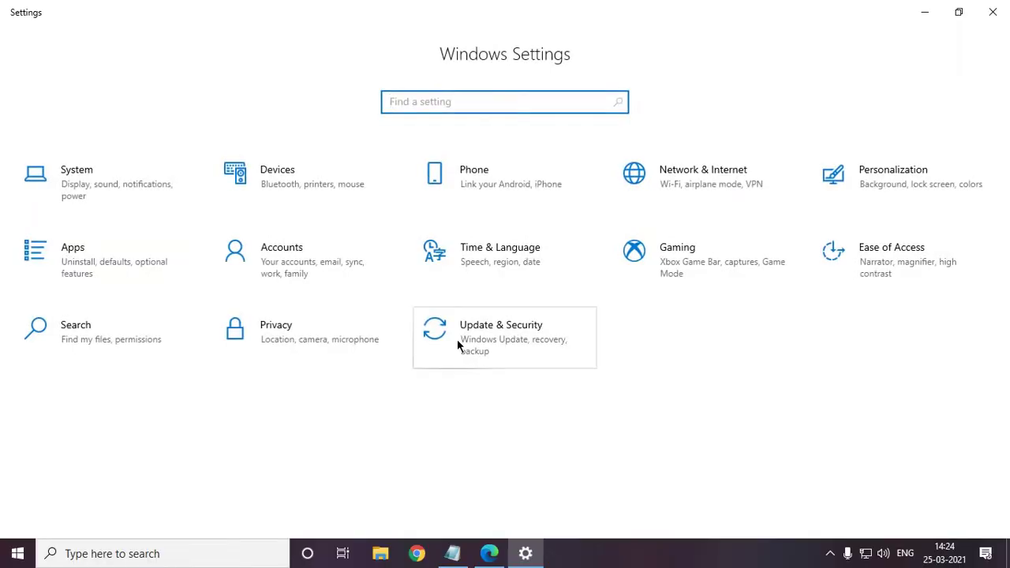
{"action": "left_click", "coordinate": [309, 350]}
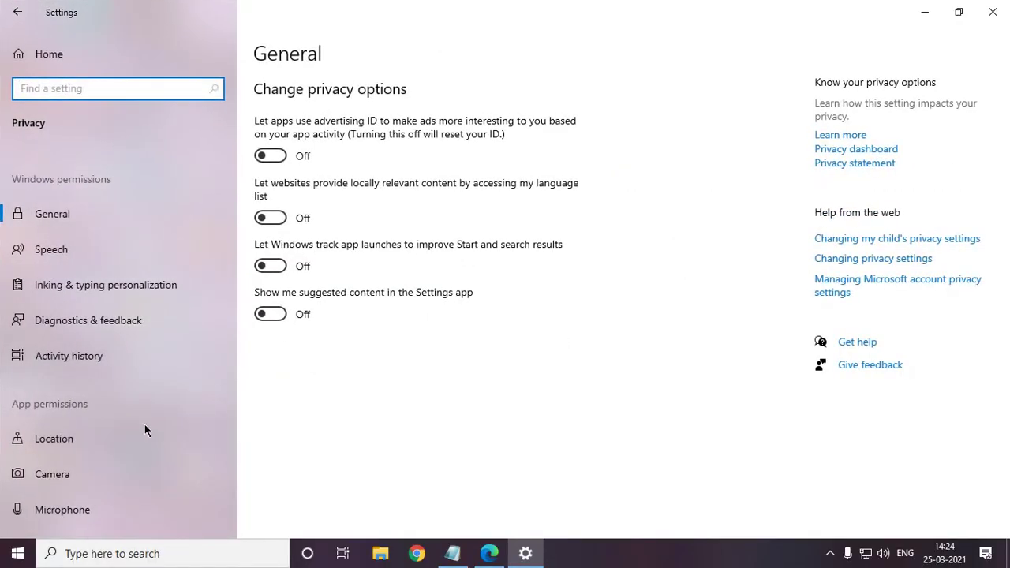
{"action": "scroll", "coordinate": [108, 432], "scroll_direction": "down", "scroll_amount": 2}
{"action": "scroll", "coordinate": [106, 432], "scroll_direction": "down", "scroll_amount": 2}
{"action": "scroll", "coordinate": [107, 432], "scroll_direction": "down", "scroll_amount": 2}
{"action": "scroll", "coordinate": [106, 433], "scroll_direction": "down", "scroll_amount": 2}
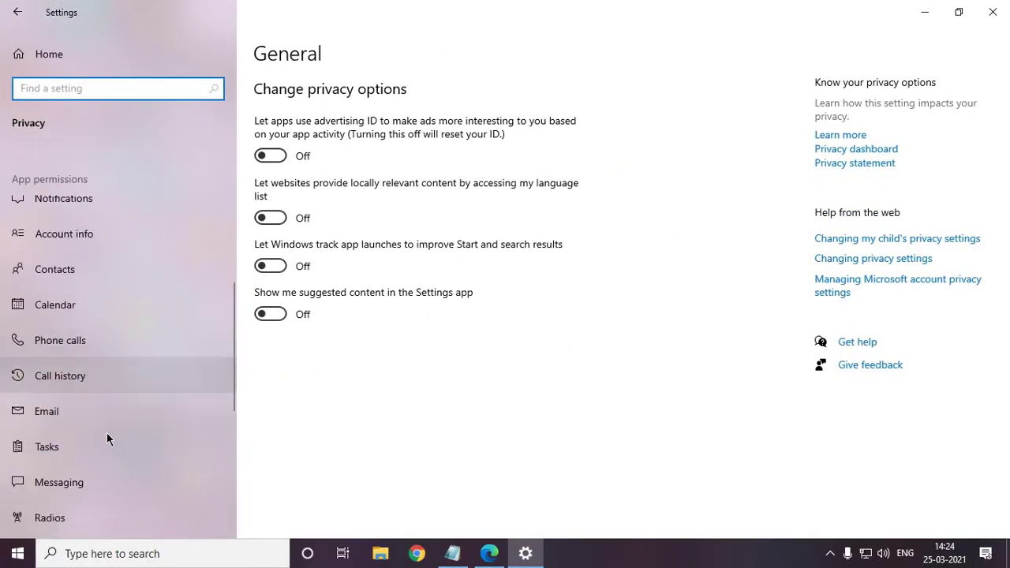
{"action": "scroll", "coordinate": [106, 433], "scroll_direction": "down", "scroll_amount": 2}
{"action": "scroll", "coordinate": [106, 433], "scroll_direction": "down", "scroll_amount": 2}
{"action": "left_click", "coordinate": [108, 348]}
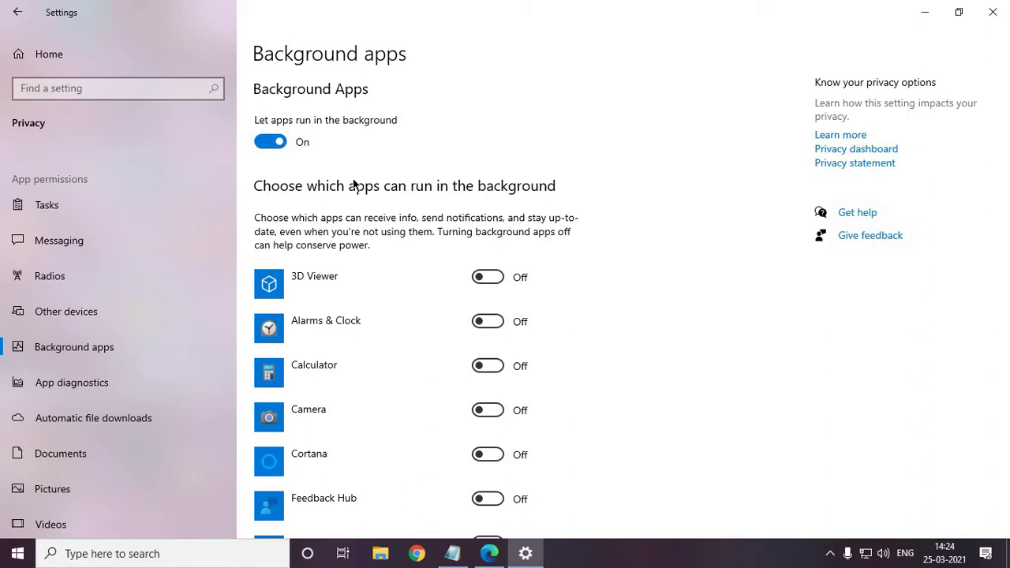
Step: Switch the 'Let apps run in the background' toggle off
{"action": "left_click", "coordinate": [284, 142]}
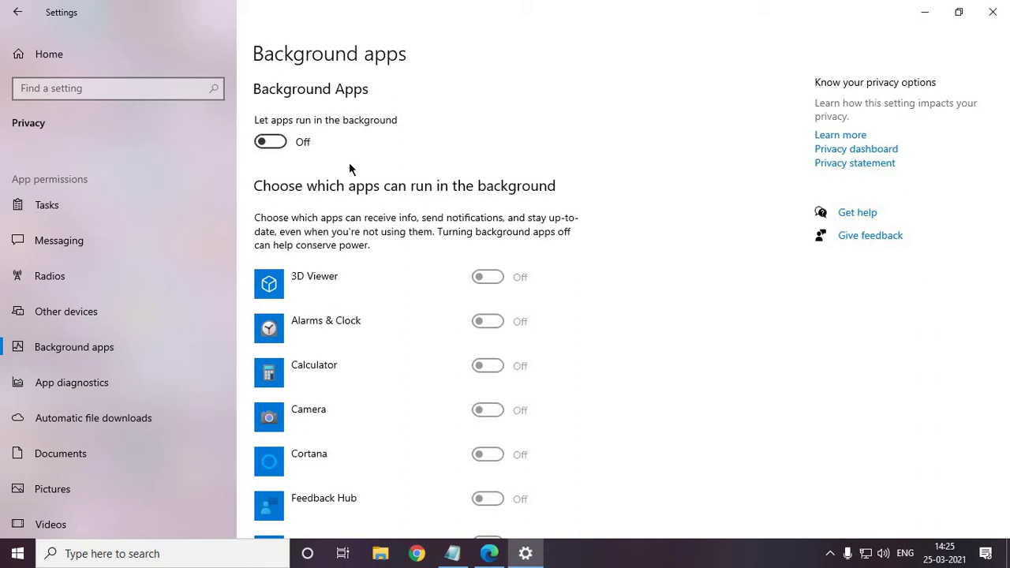
Step: Turn 'Let apps run in the background' back on and switch Camera off
{"action": "left_click", "coordinate": [271, 142]}
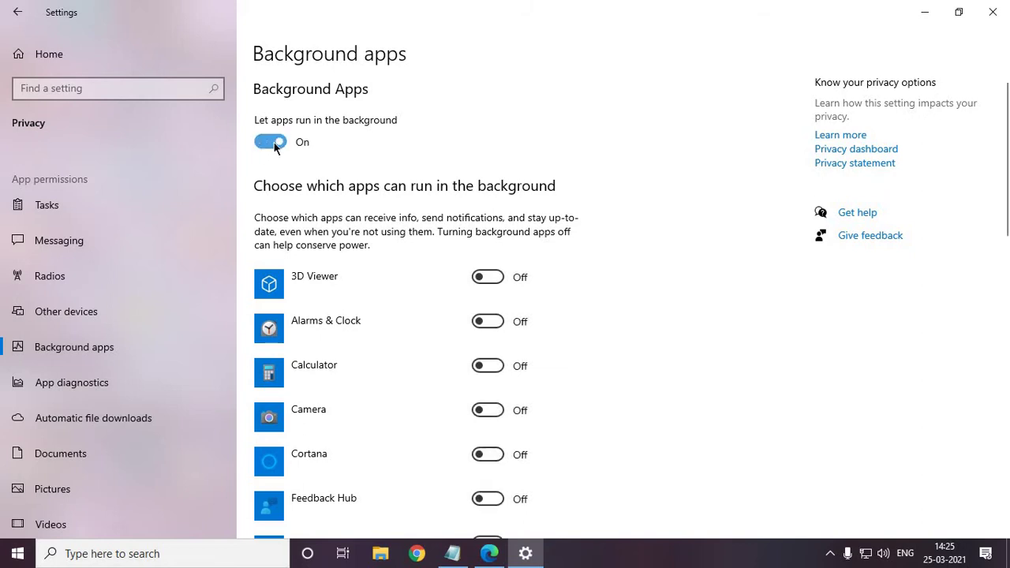
{"action": "scroll", "coordinate": [361, 233], "scroll_direction": "down", "scroll_amount": 5}
{"action": "scroll", "coordinate": [416, 275], "scroll_direction": "up", "scroll_amount": 2}
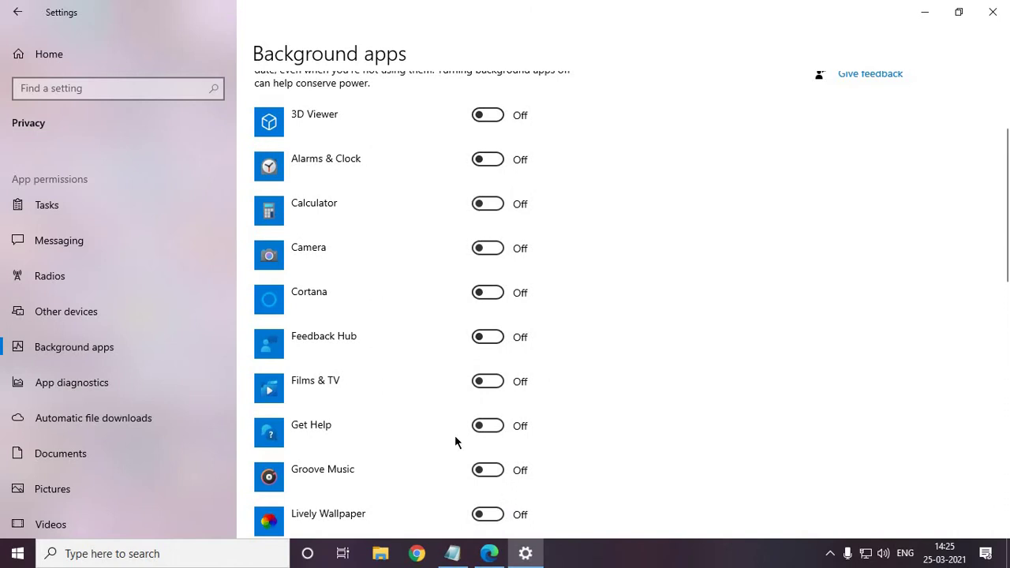
{"action": "scroll", "coordinate": [455, 435], "scroll_direction": "down", "scroll_amount": 2}
{"action": "scroll", "coordinate": [466, 237], "scroll_direction": "up", "scroll_amount": 1}
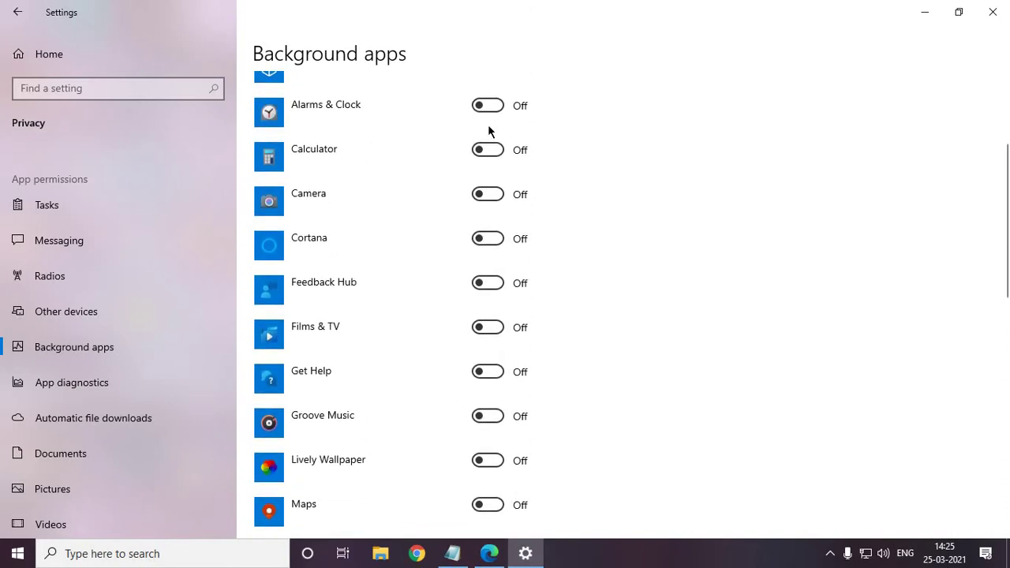
{"action": "left_click", "coordinate": [496, 194]}
Step: Scroll the app list confirming every app down to Your Phone is off except Windows Security
{"action": "scroll", "coordinate": [477, 284], "scroll_direction": "down", "scroll_amount": 4}
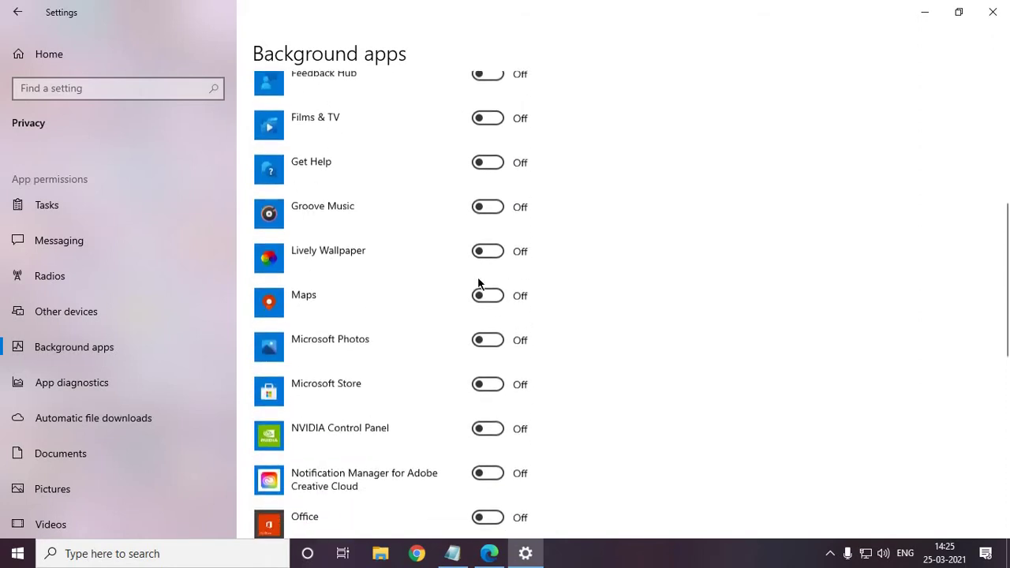
{"action": "scroll", "coordinate": [478, 284], "scroll_direction": "down", "scroll_amount": 1}
{"action": "scroll", "coordinate": [477, 284], "scroll_direction": "down", "scroll_amount": 1}
{"action": "scroll", "coordinate": [476, 280], "scroll_direction": "up", "scroll_amount": 3}
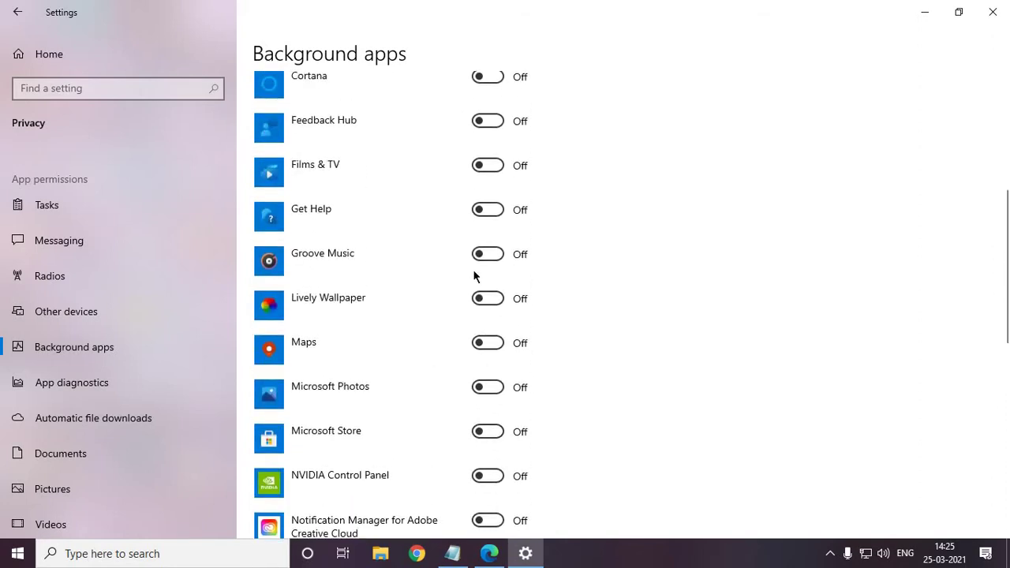
{"action": "scroll", "coordinate": [471, 321], "scroll_direction": "up", "scroll_amount": 1}
{"action": "scroll", "coordinate": [472, 320], "scroll_direction": "up", "scroll_amount": 1}
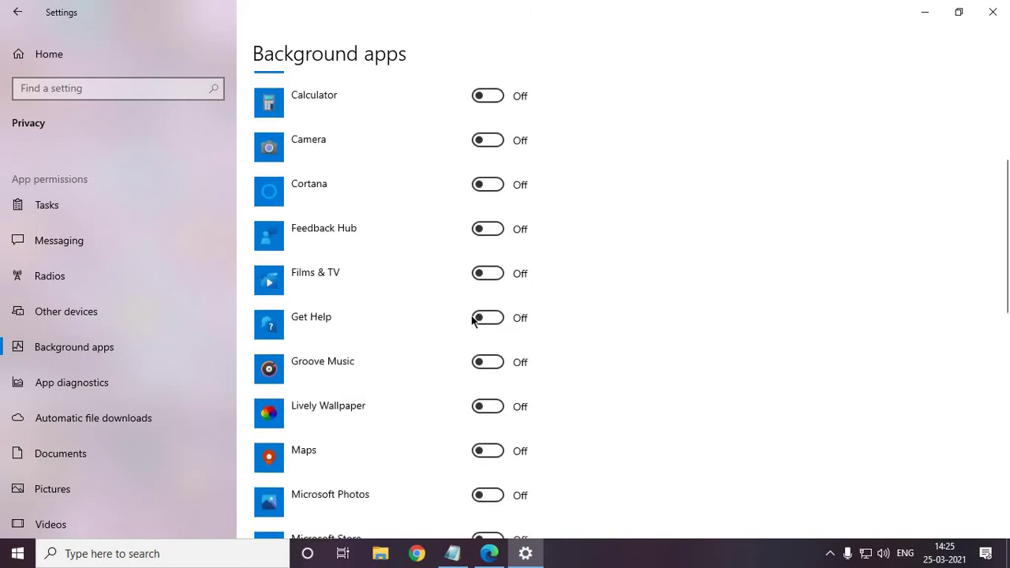
{"action": "scroll", "coordinate": [472, 320], "scroll_direction": "up", "scroll_amount": 1}
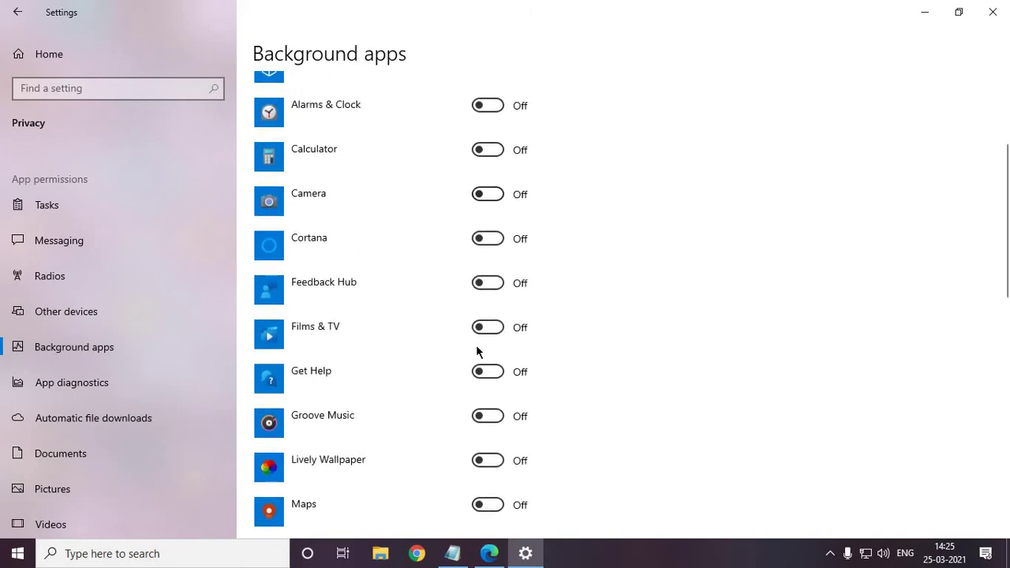
{"action": "scroll", "coordinate": [476, 350], "scroll_direction": "down", "scroll_amount": 5}
{"action": "scroll", "coordinate": [477, 351], "scroll_direction": "down", "scroll_amount": 3}
{"action": "scroll", "coordinate": [476, 352], "scroll_direction": "down", "scroll_amount": 3}
{"action": "scroll", "coordinate": [478, 371], "scroll_direction": "down", "scroll_amount": 1}
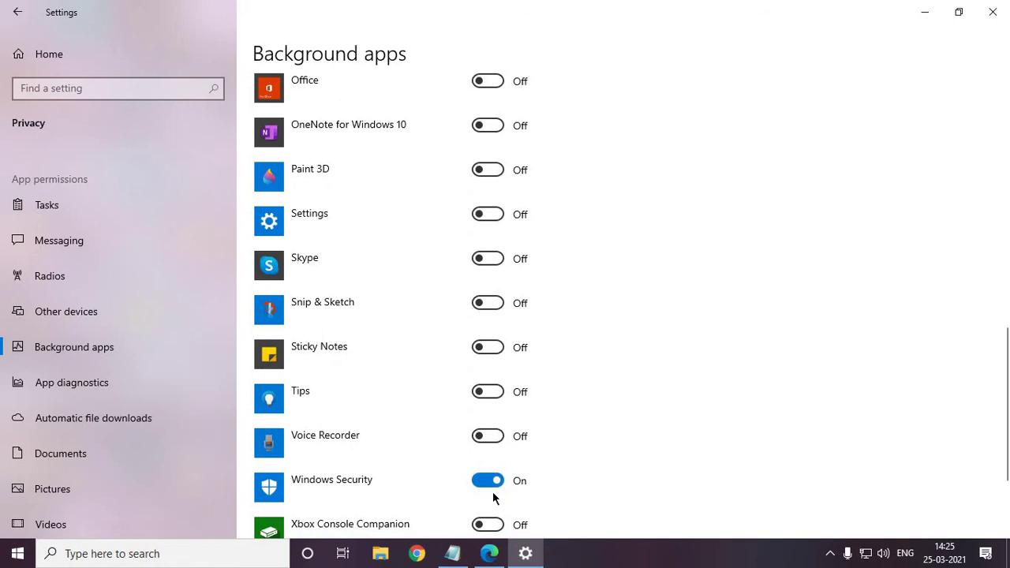
{"action": "scroll", "coordinate": [491, 497], "scroll_direction": "down", "scroll_amount": 3}
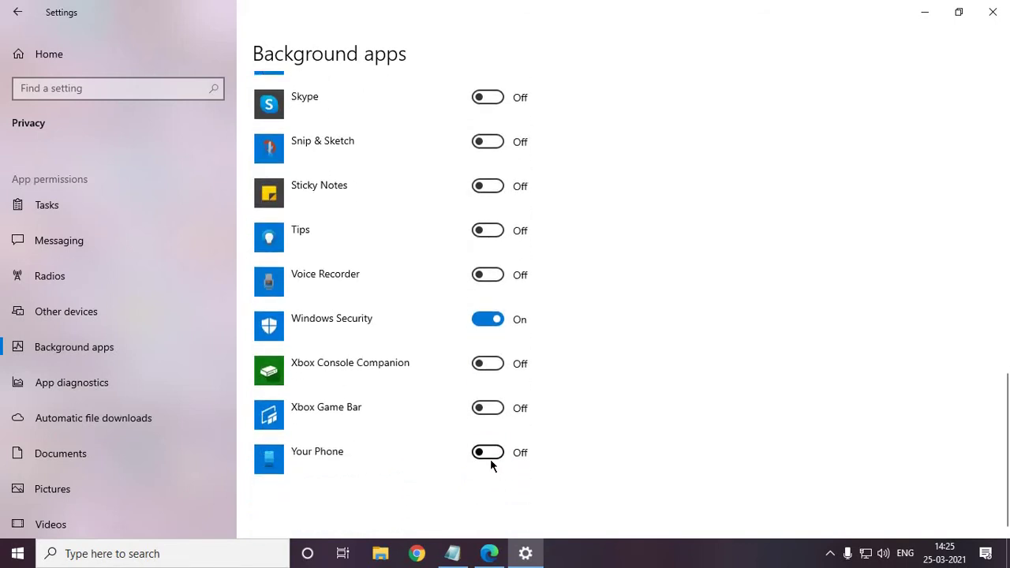
{"action": "scroll", "coordinate": [505, 316], "scroll_direction": "up", "scroll_amount": 5}
{"action": "scroll", "coordinate": [545, 111], "scroll_direction": "up", "scroll_amount": 9}
{"action": "scroll", "coordinate": [505, 363], "scroll_direction": "up", "scroll_amount": 3}
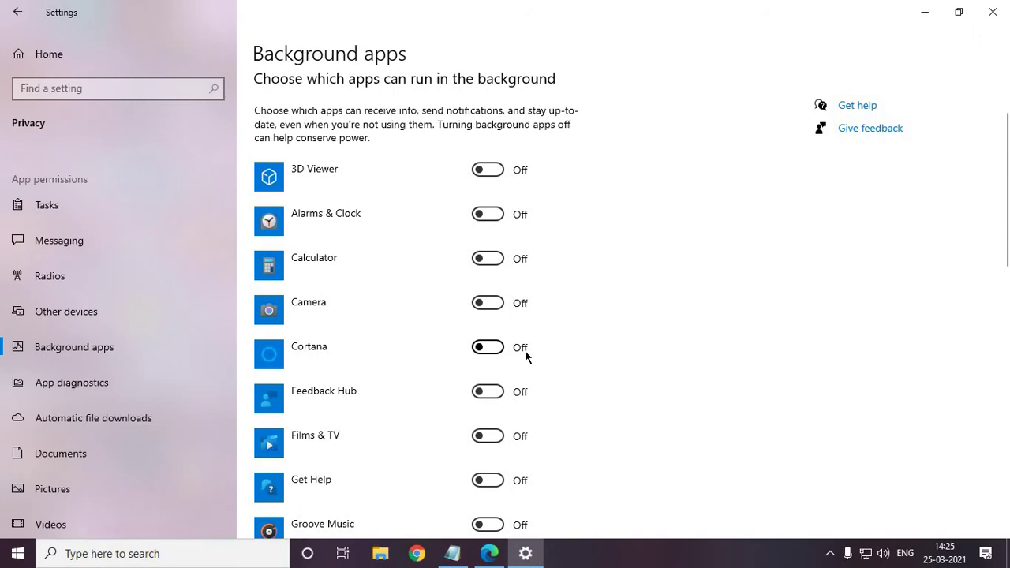
{"action": "scroll", "coordinate": [442, 474], "scroll_direction": "down", "scroll_amount": 3}
{"action": "scroll", "coordinate": [463, 467], "scroll_direction": "down", "scroll_amount": 4}
{"action": "scroll", "coordinate": [479, 460], "scroll_direction": "down", "scroll_amount": 5}
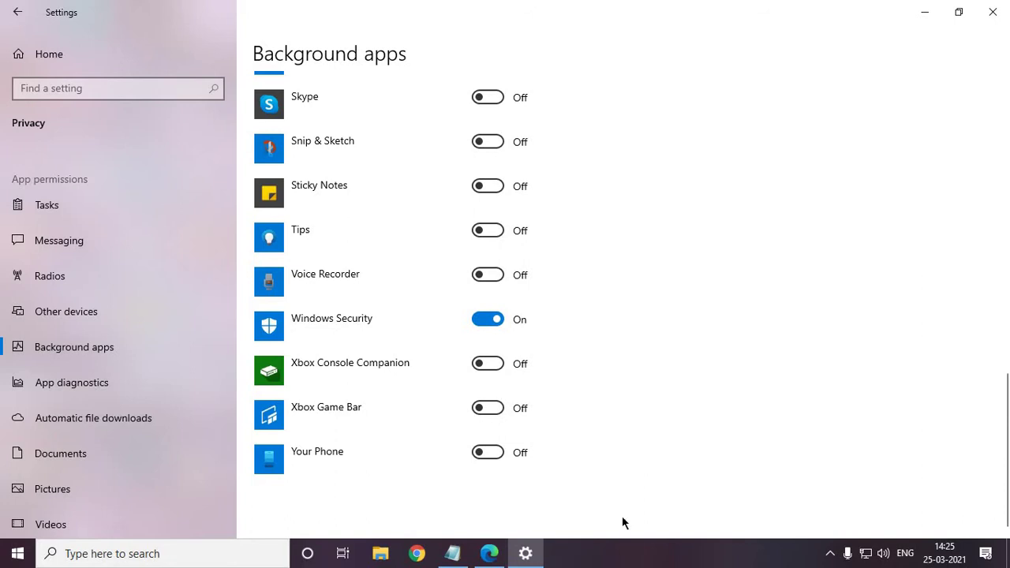
Step: Close and relaunch Settings from Start, then search settings for 'sense'
{"action": "left_click", "coordinate": [993, 12]}
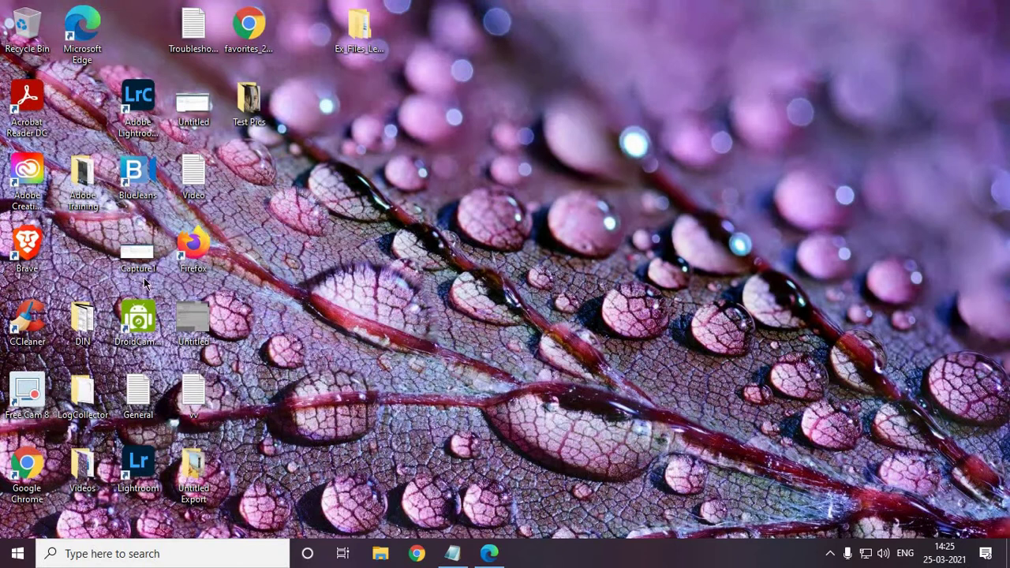
{"action": "left_click", "coordinate": [18, 554]}
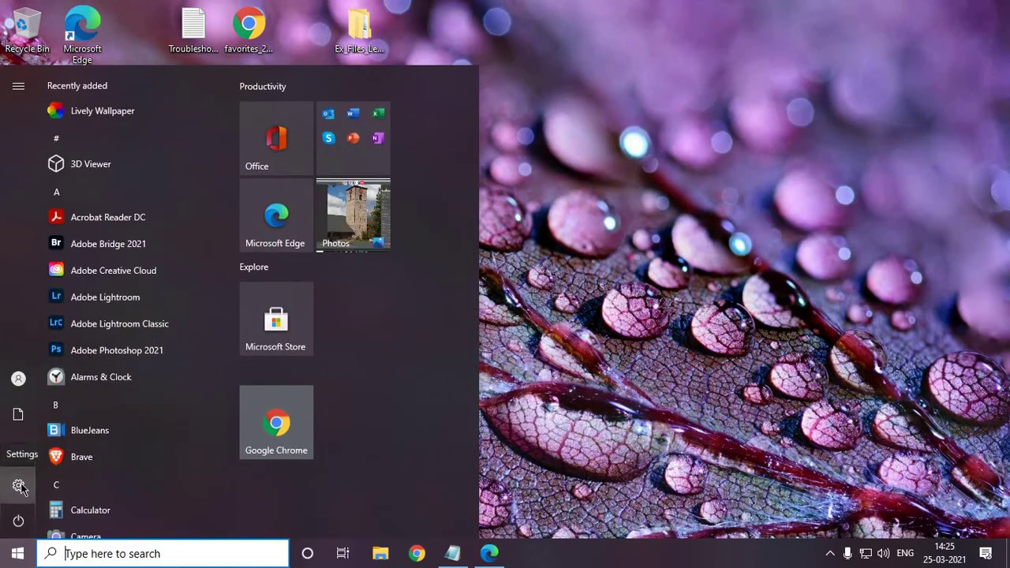
{"action": "left_click", "coordinate": [14, 555]}
{"action": "left_click", "coordinate": [11, 557]}
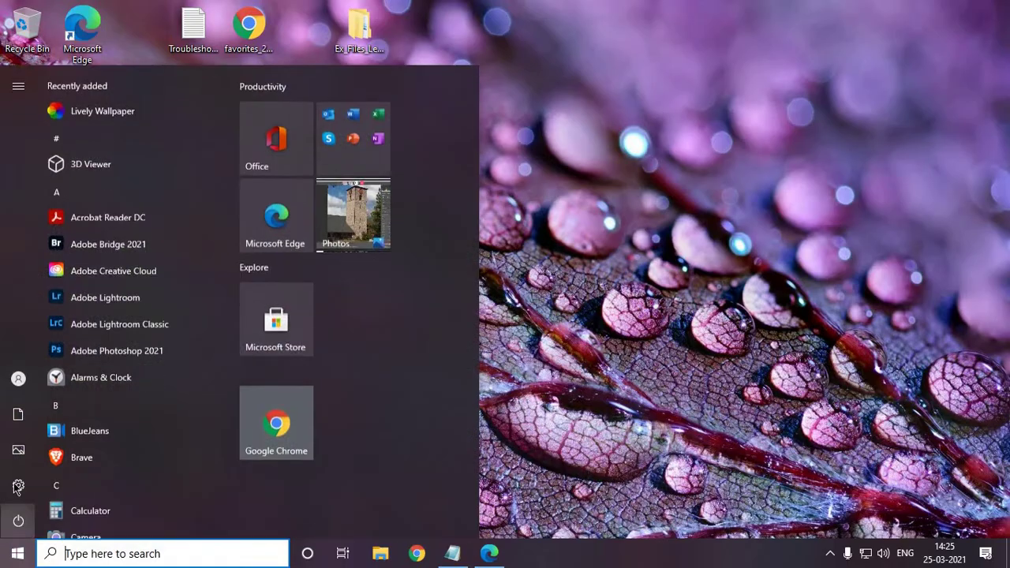
{"action": "left_click", "coordinate": [14, 485]}
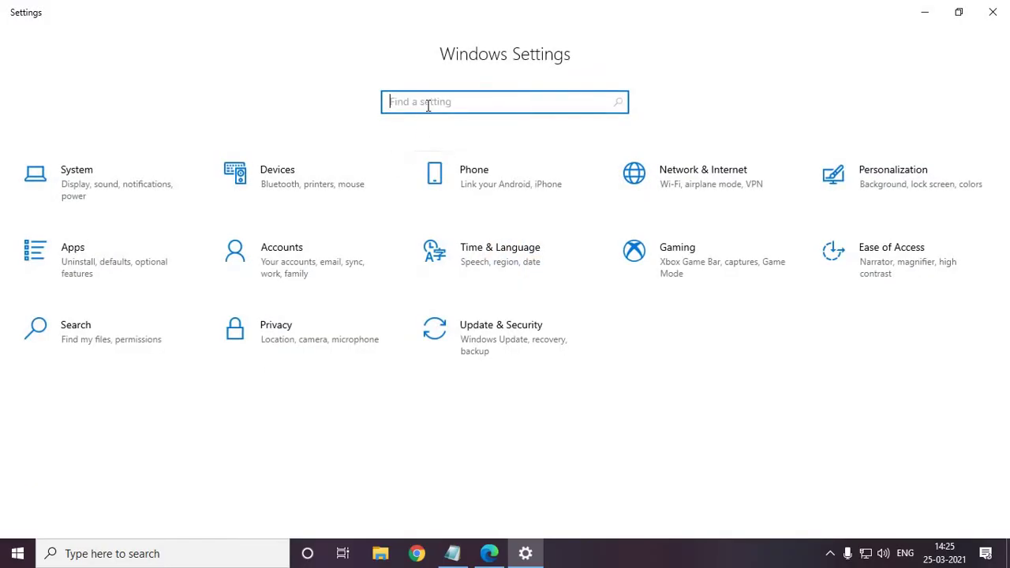
{"action": "type", "text": "sense"}
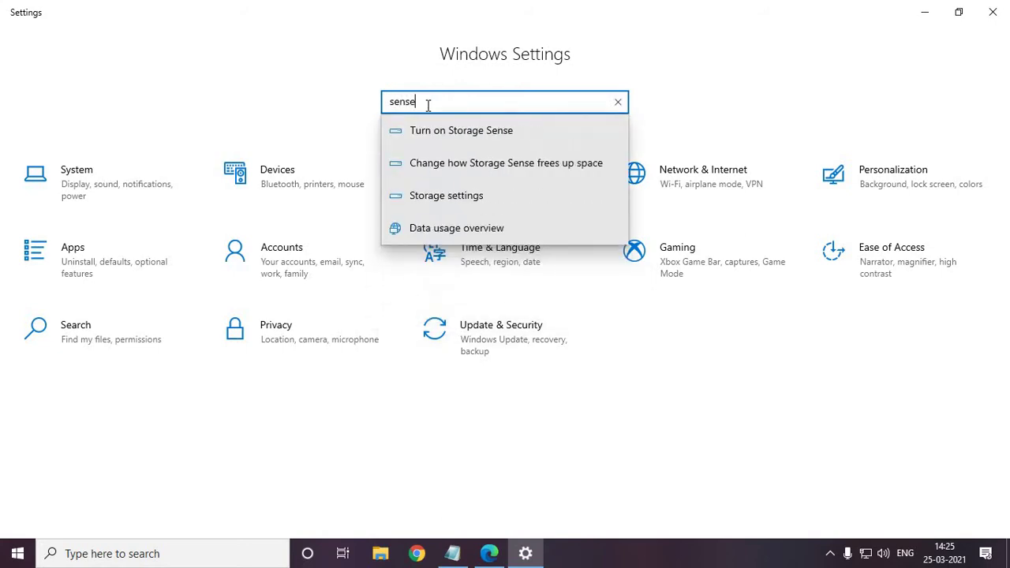
Step: Open Storage via the 'Turn on Storage Sense' suggestion, leaving Storage Sense on
{"action": "left_click", "coordinate": [495, 132]}
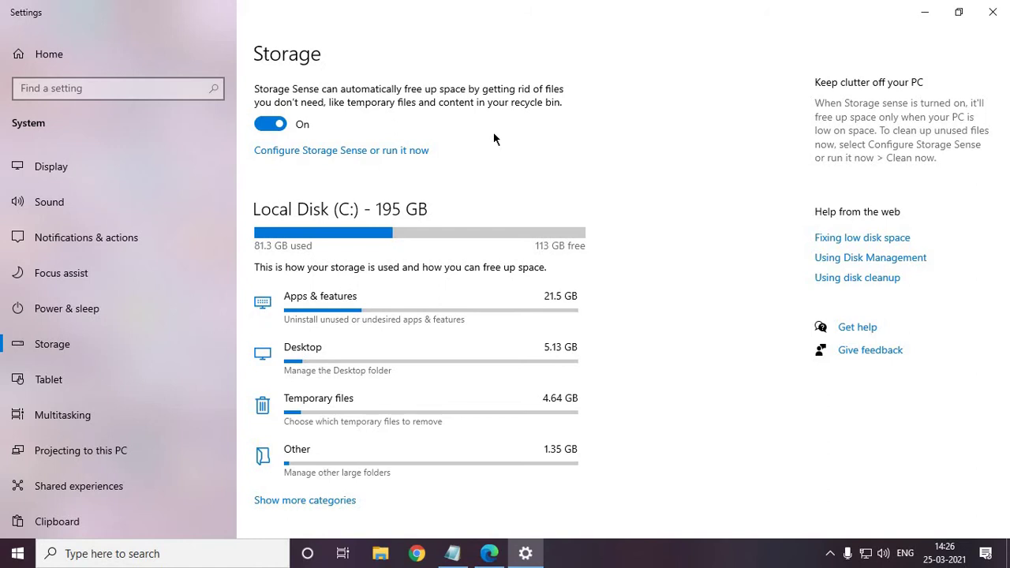
{"action": "left_click", "coordinate": [280, 126]}
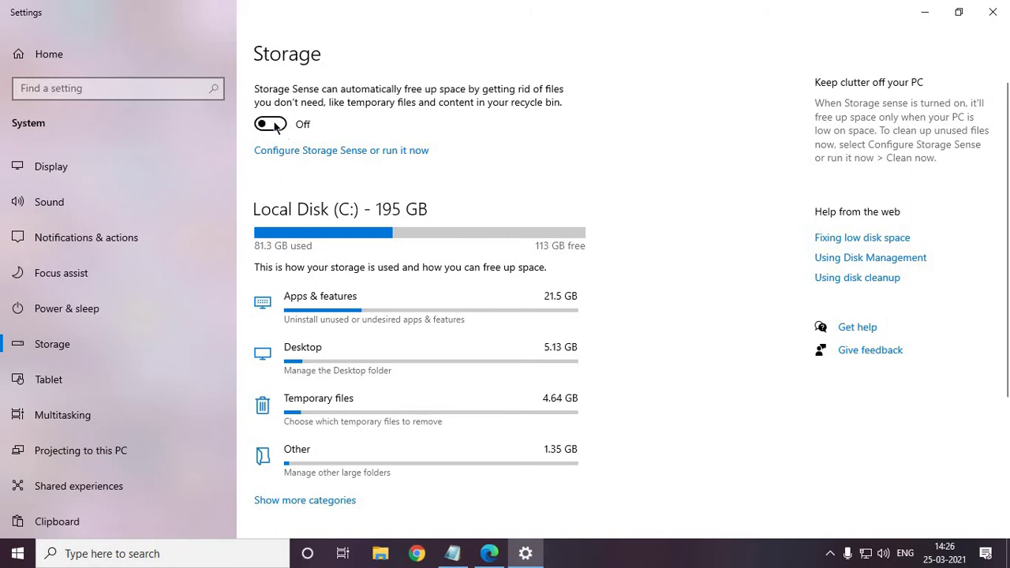
{"action": "left_click", "coordinate": [300, 152]}
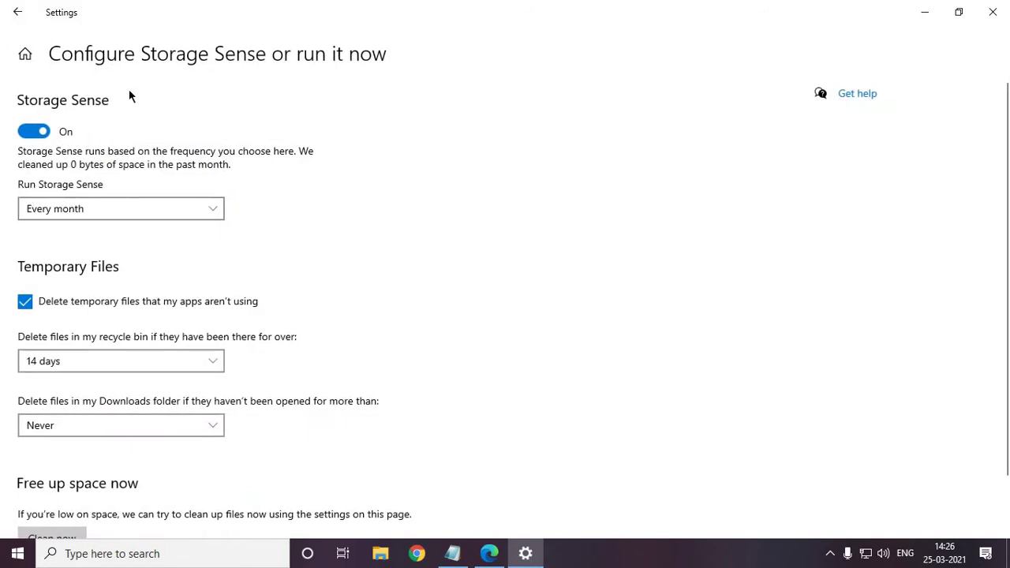
{"action": "left_click", "coordinate": [124, 209]}
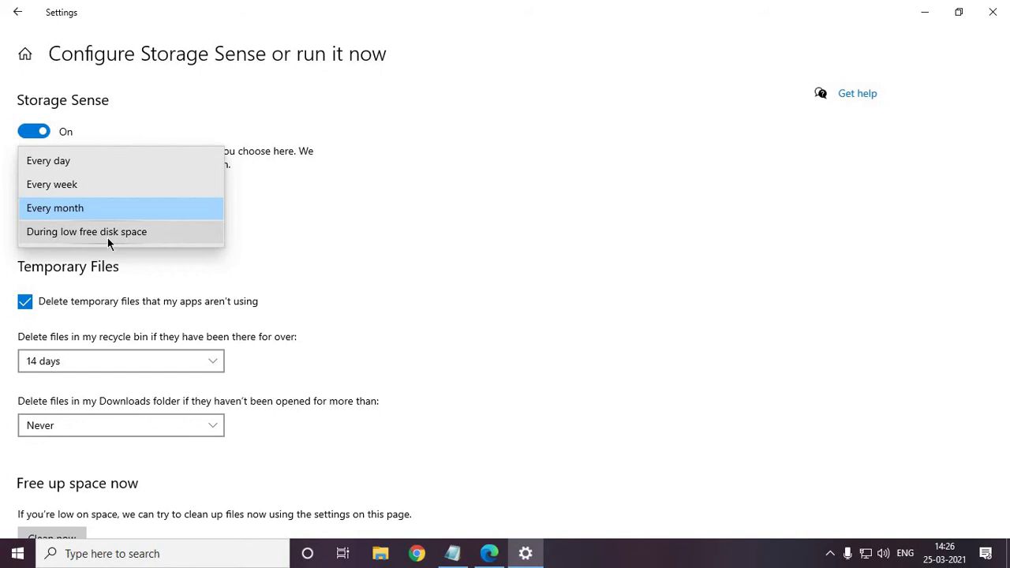
{"action": "left_click", "coordinate": [79, 209]}
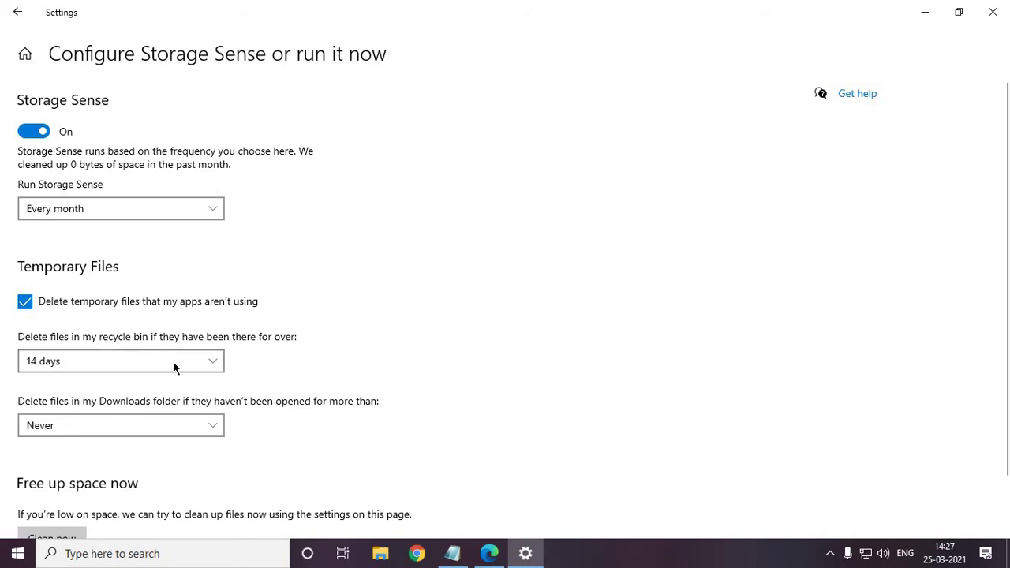
{"action": "left_click", "coordinate": [173, 361]}
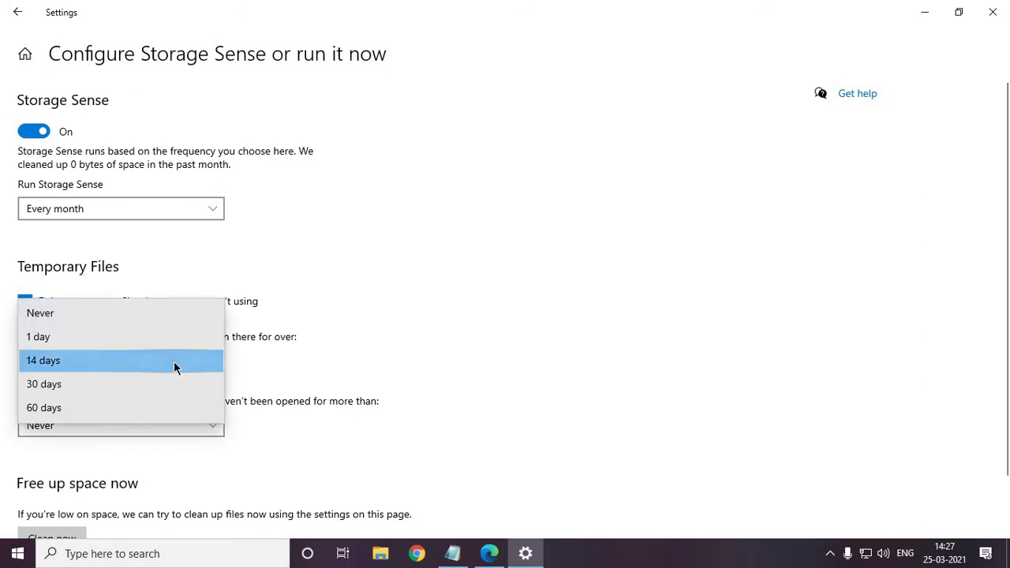
{"action": "left_click", "coordinate": [202, 363]}
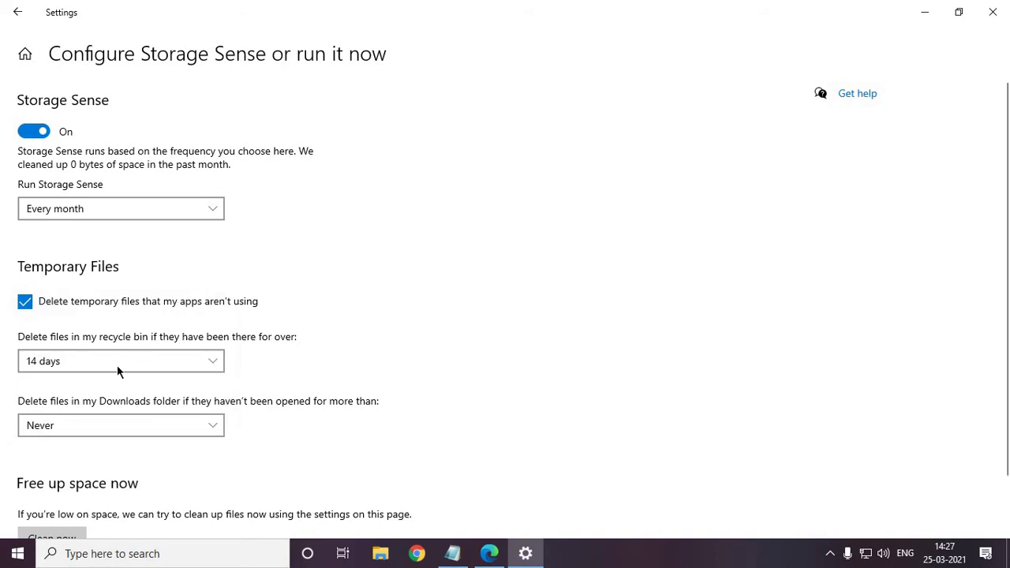
{"action": "left_click", "coordinate": [123, 434]}
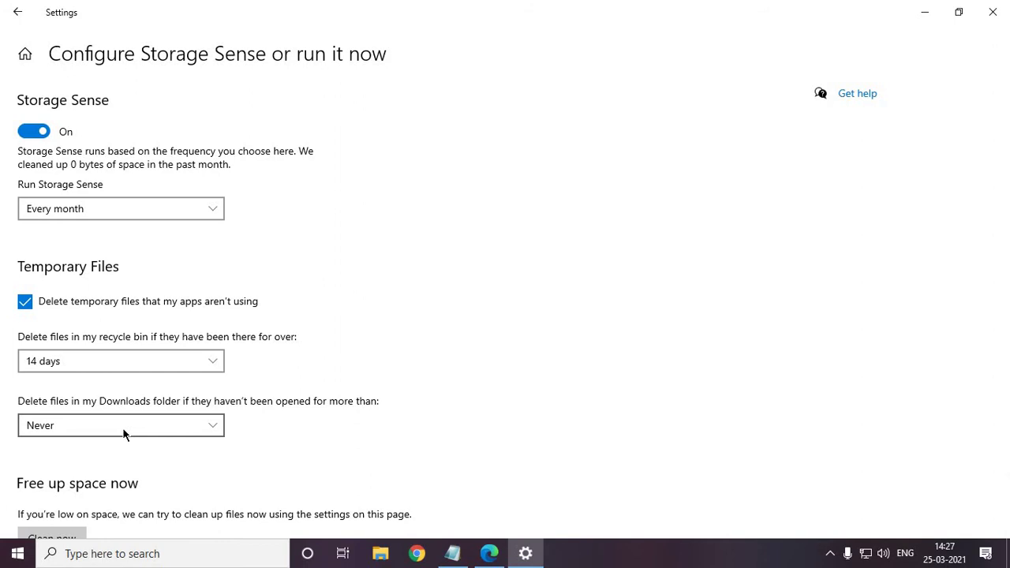
{"action": "left_click", "coordinate": [123, 433]}
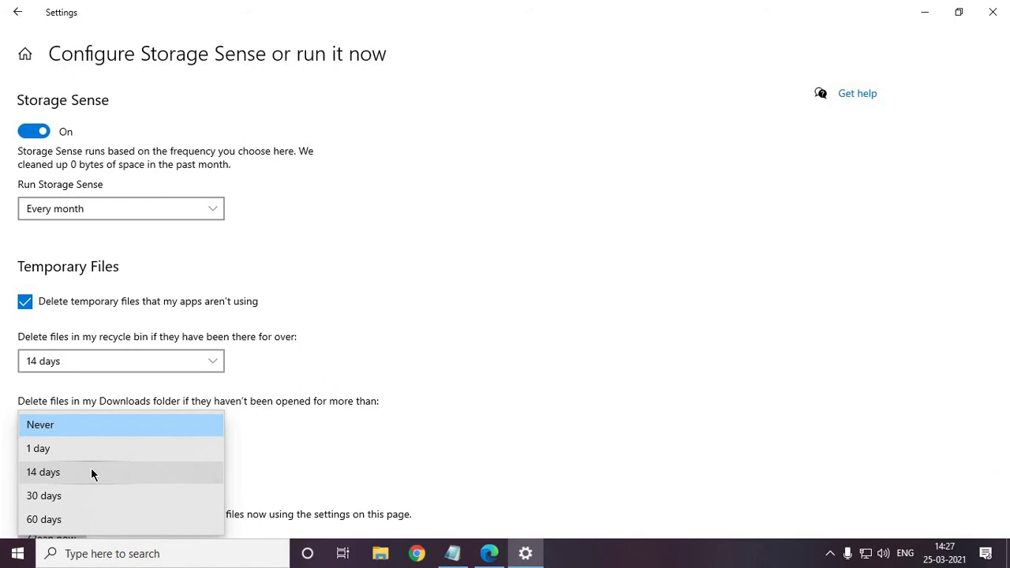
{"action": "left_click", "coordinate": [154, 427]}
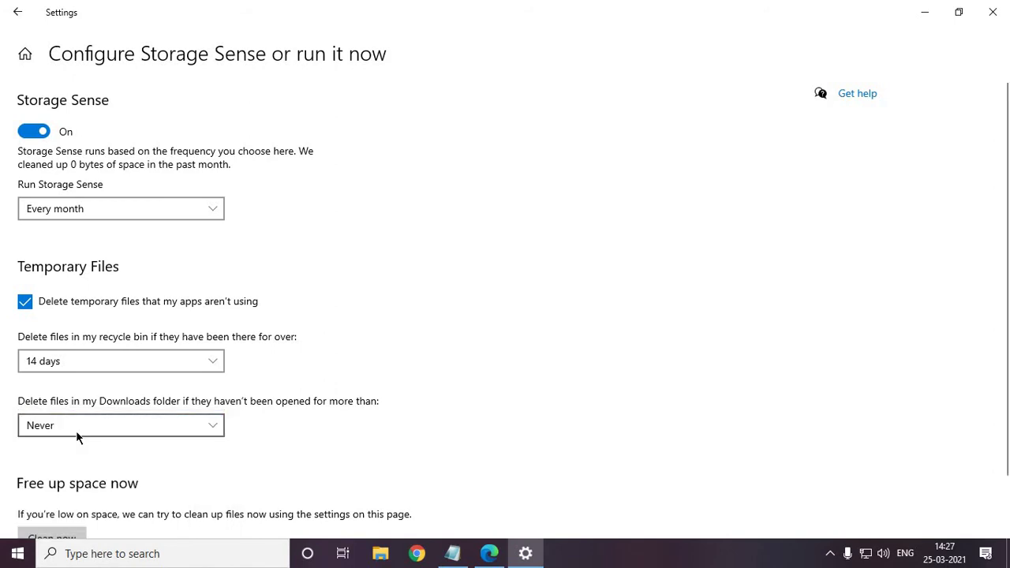
{"action": "scroll", "coordinate": [366, 430], "scroll_direction": "down", "scroll_amount": 2}
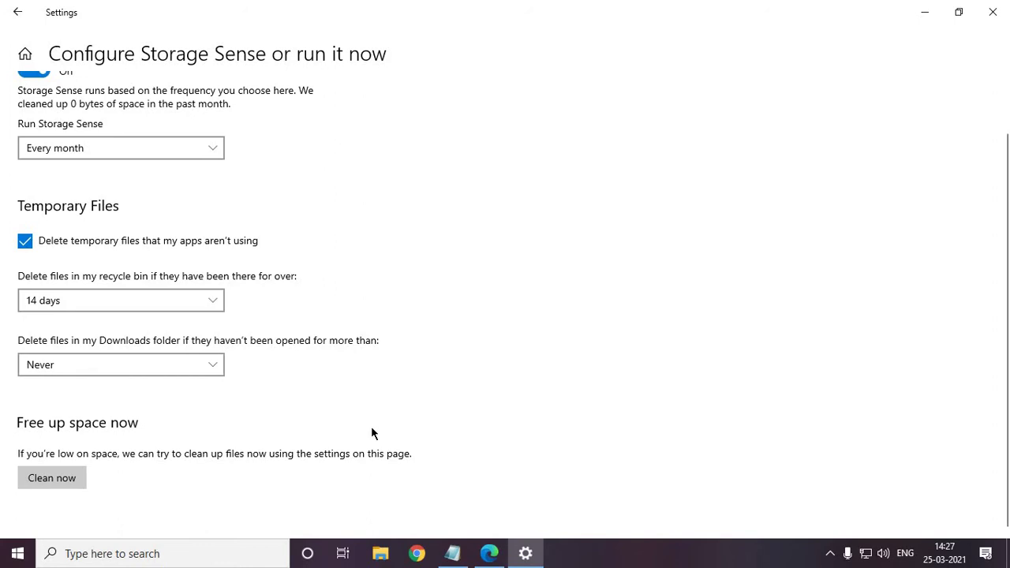
Step: Close Settings and search the taskbar for 'your' to surface Your Phone
{"action": "left_click", "coordinate": [993, 12]}
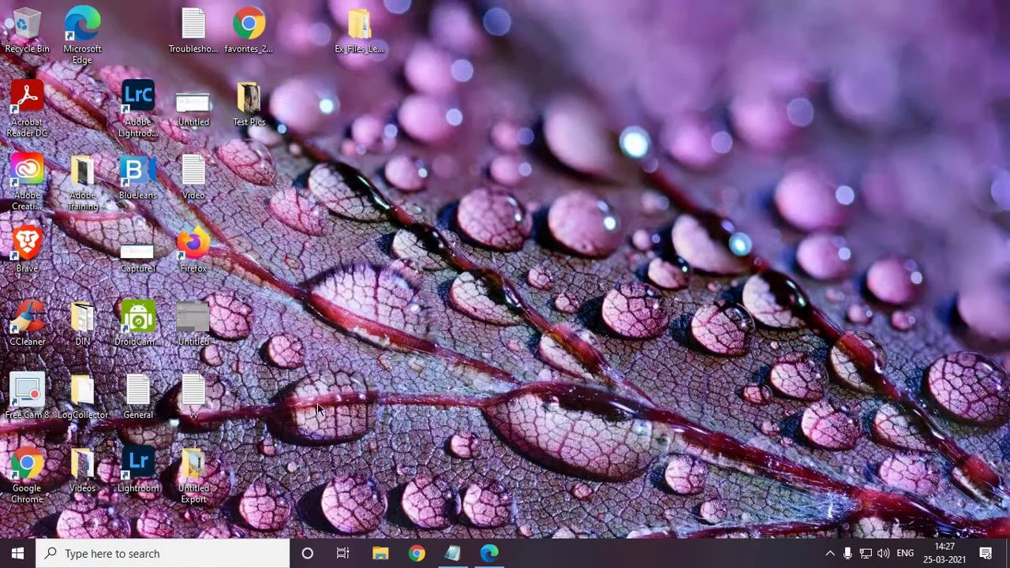
{"action": "left_click", "coordinate": [68, 553]}
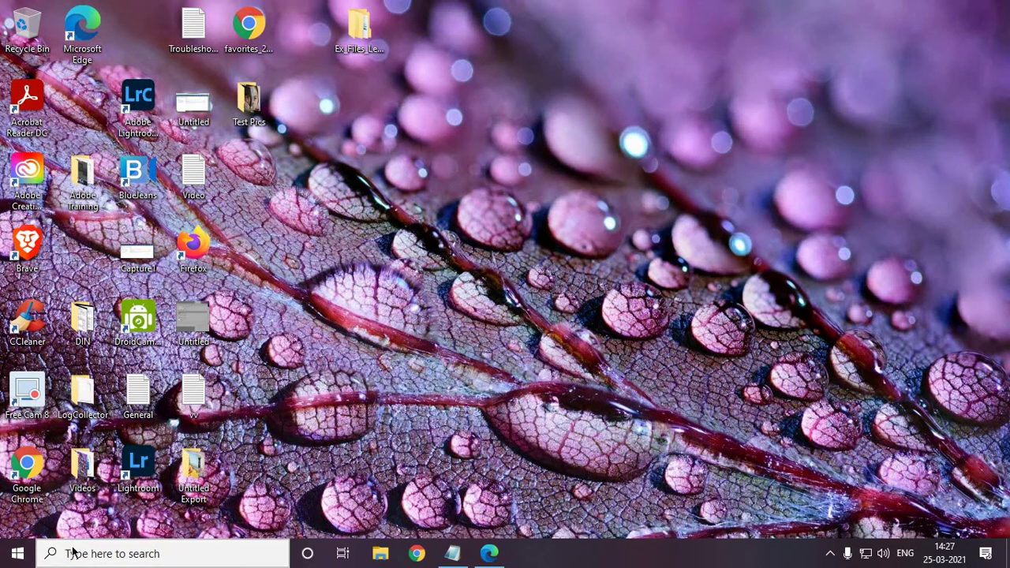
{"action": "type", "text": "you"}
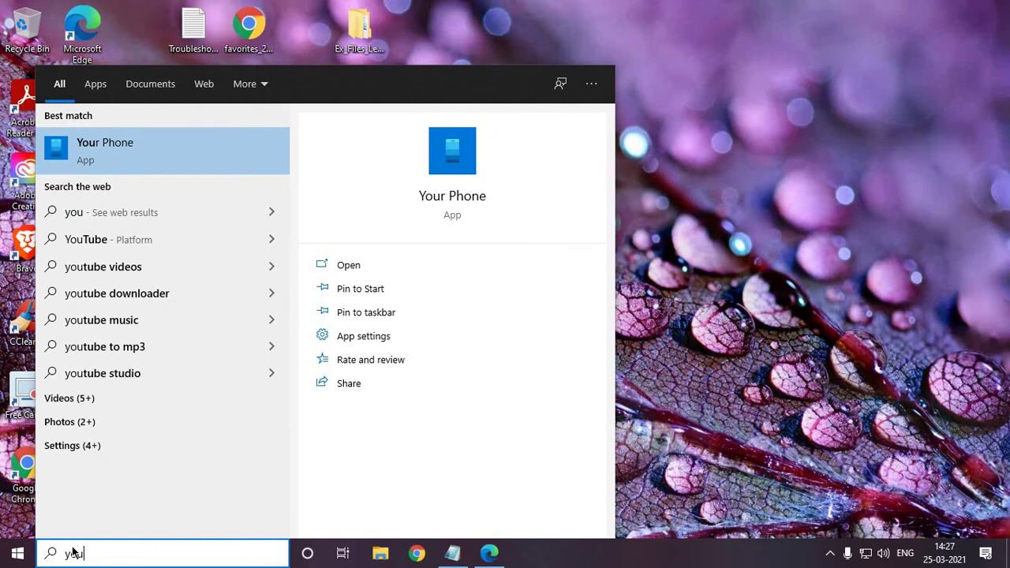
{"action": "type", "text": "r"}
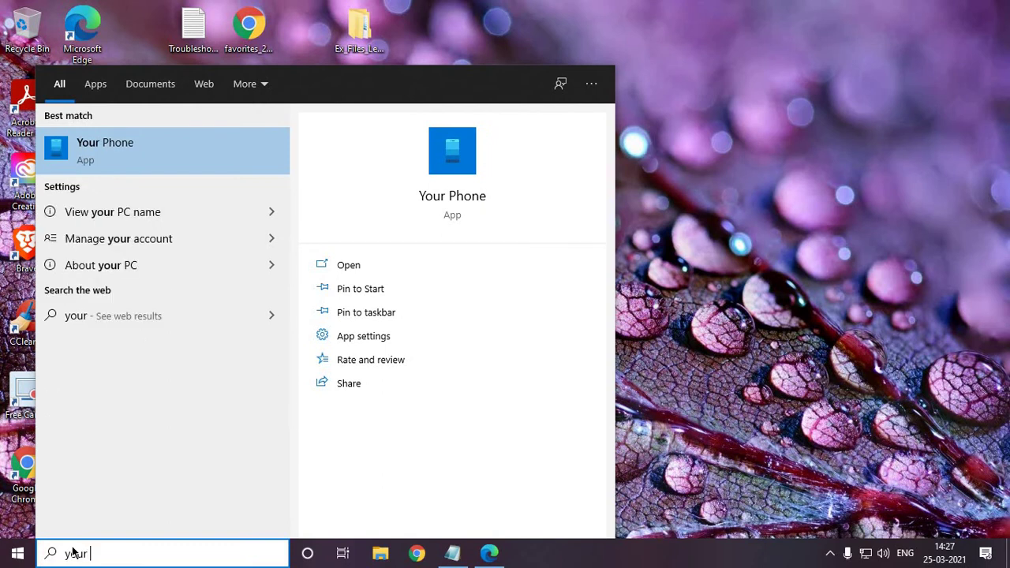
Step: Launch Your Phone maximized, continue with Android to sign-in, then minimize it
{"action": "left_click", "coordinate": [200, 152]}
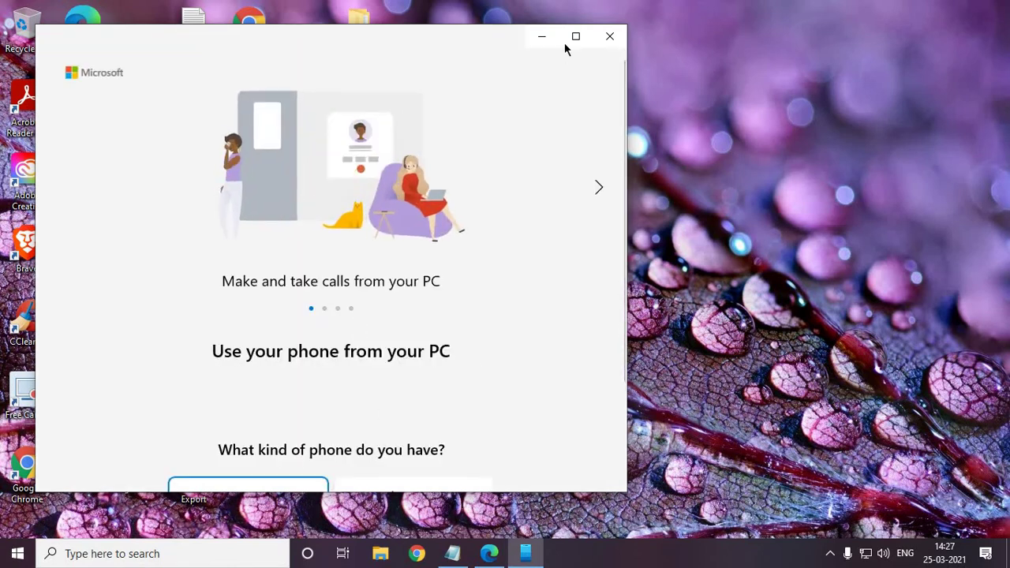
{"action": "left_click", "coordinate": [577, 36]}
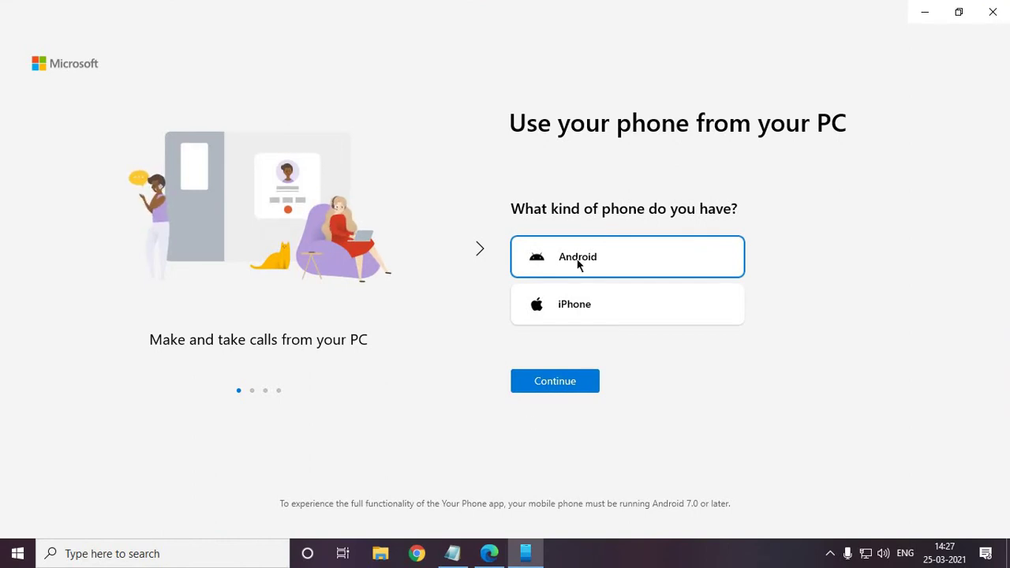
{"action": "left_click", "coordinate": [554, 387]}
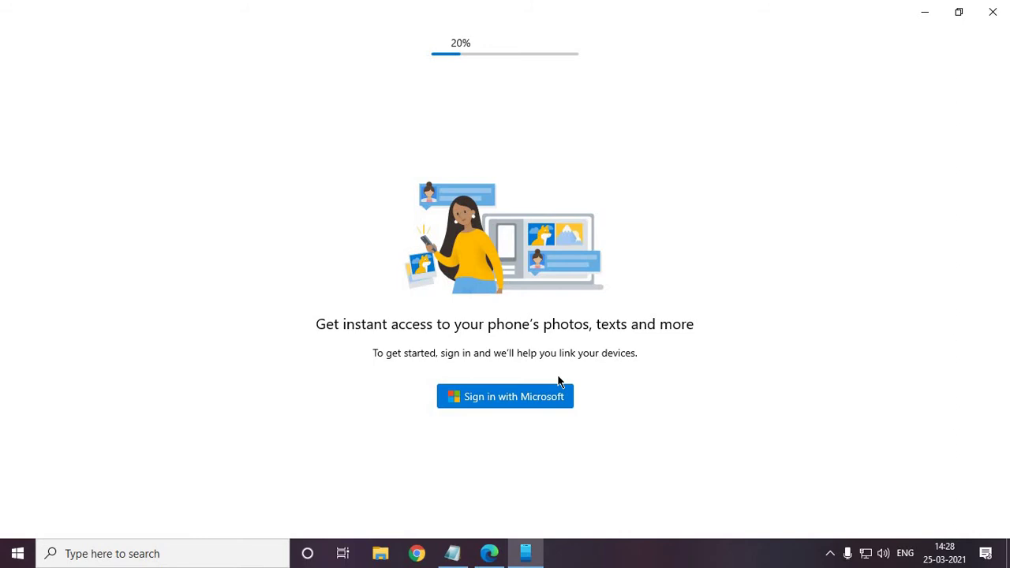
{"action": "left_click", "coordinate": [923, 15]}
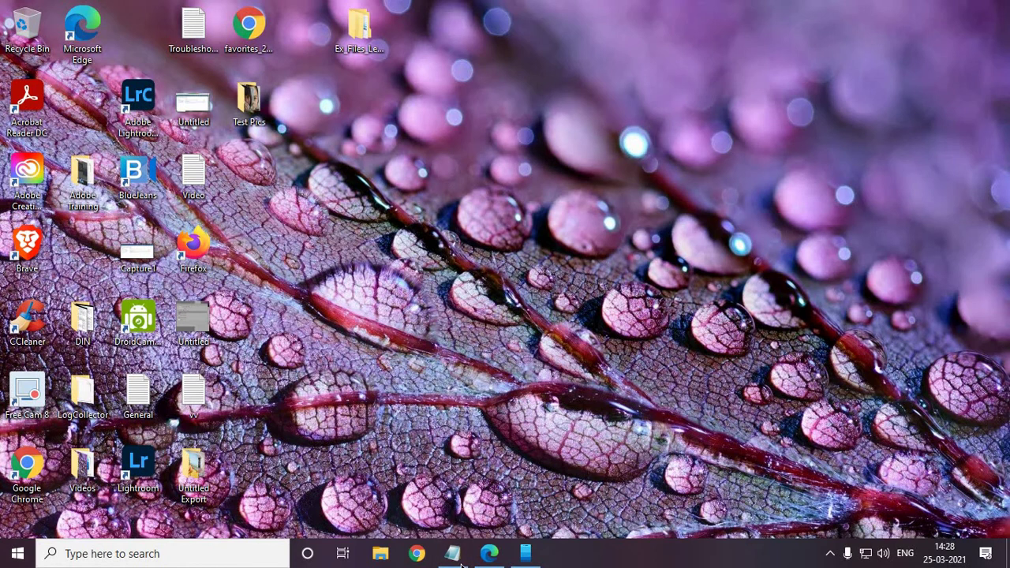
Step: Bring up Edge, load facebook.com in the new tab, then return to the Google tab
{"action": "left_click", "coordinate": [490, 554]}
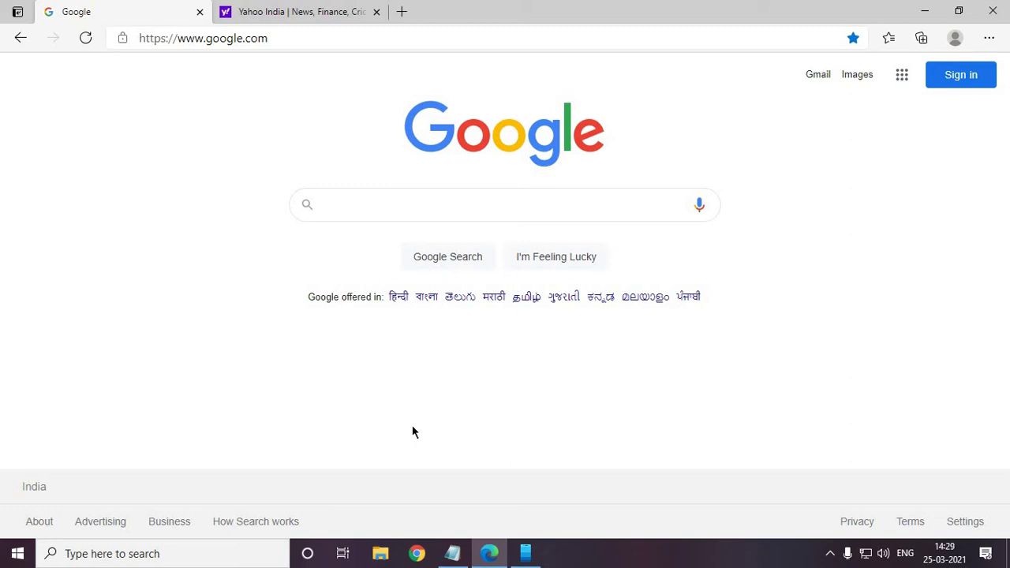
{"action": "key", "text": "alt+Tab"}
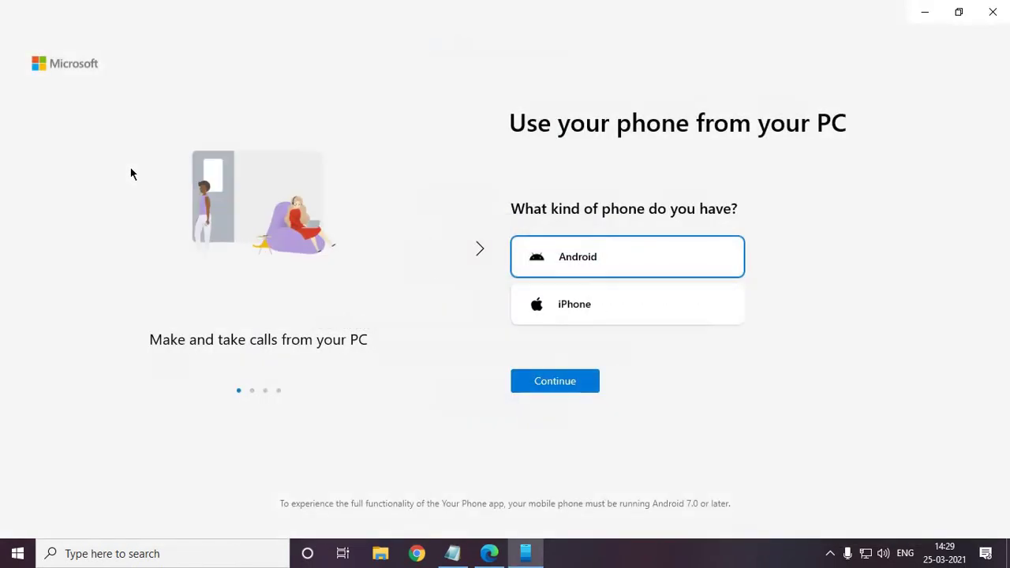
{"action": "key", "text": "alt+Tab"}
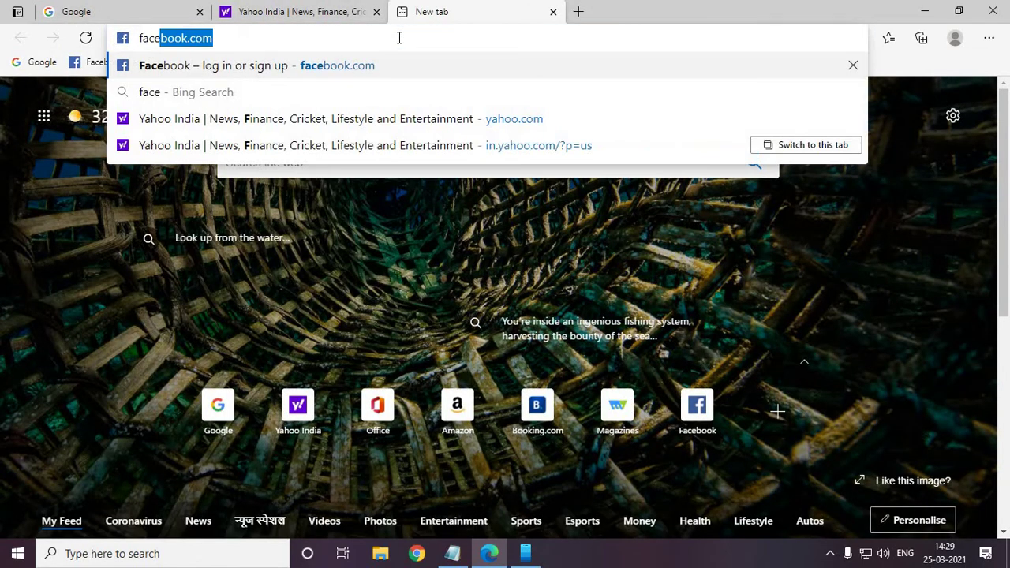
{"action": "key", "text": "Return"}
{"action": "left_click", "coordinate": [303, 16]}
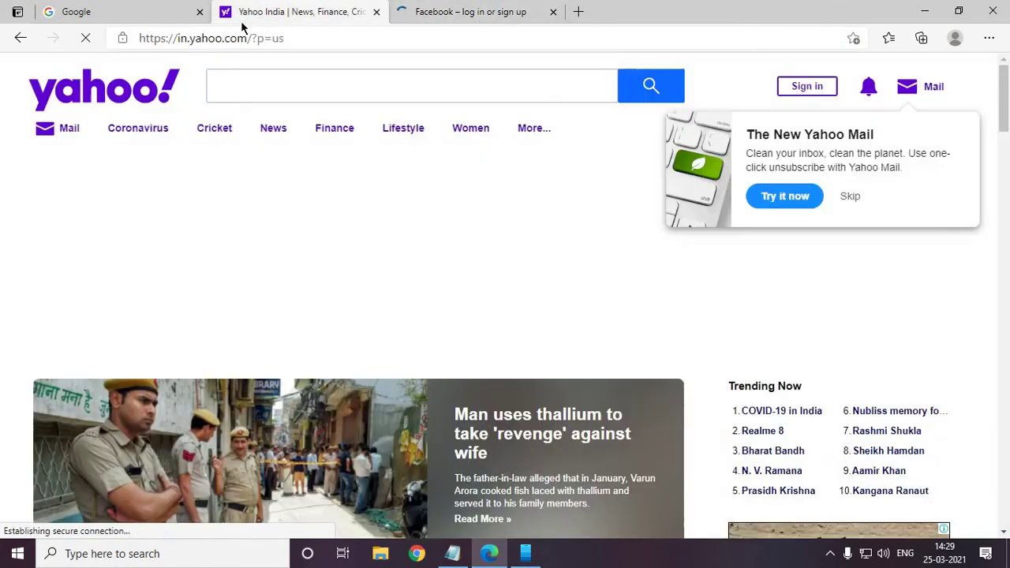
{"action": "left_click", "coordinate": [88, 15]}
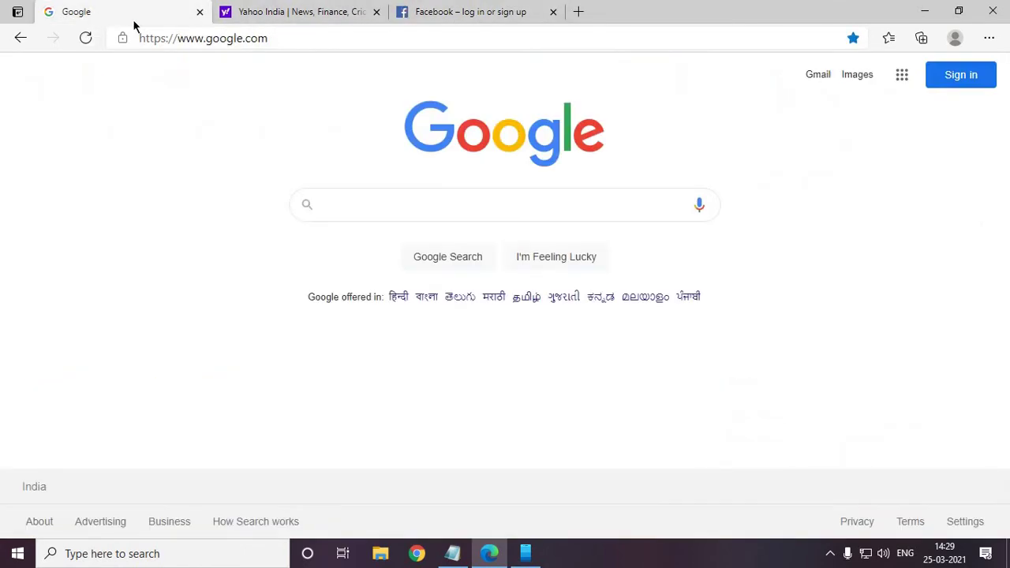
Step: Alt+Tab over to Notepad and back to Google, then minimize Edge to show Notepad
{"action": "key", "text": "alt+Tab"}
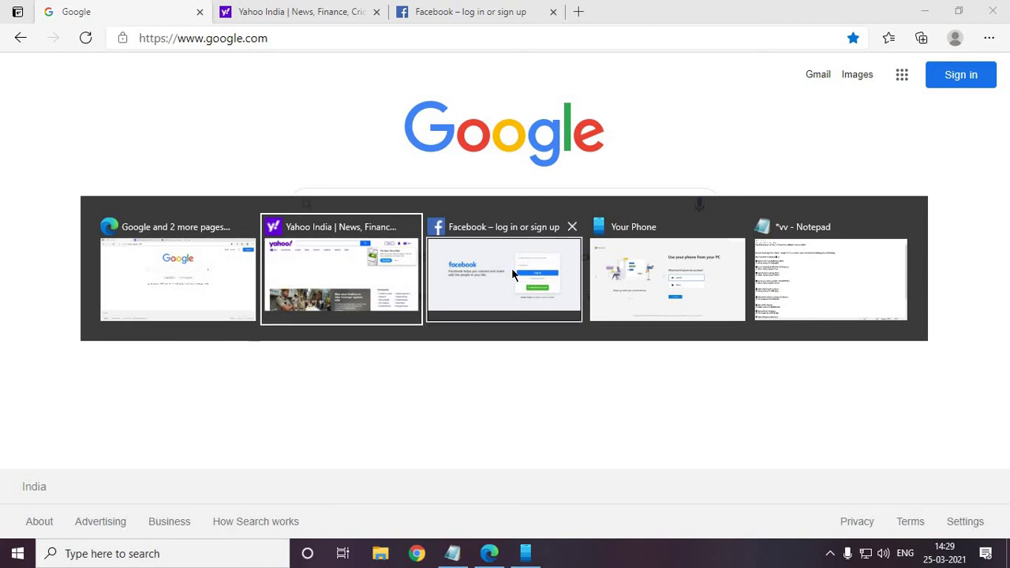
{"action": "key", "text": "Tab"}
{"action": "key", "text": "Tab"}
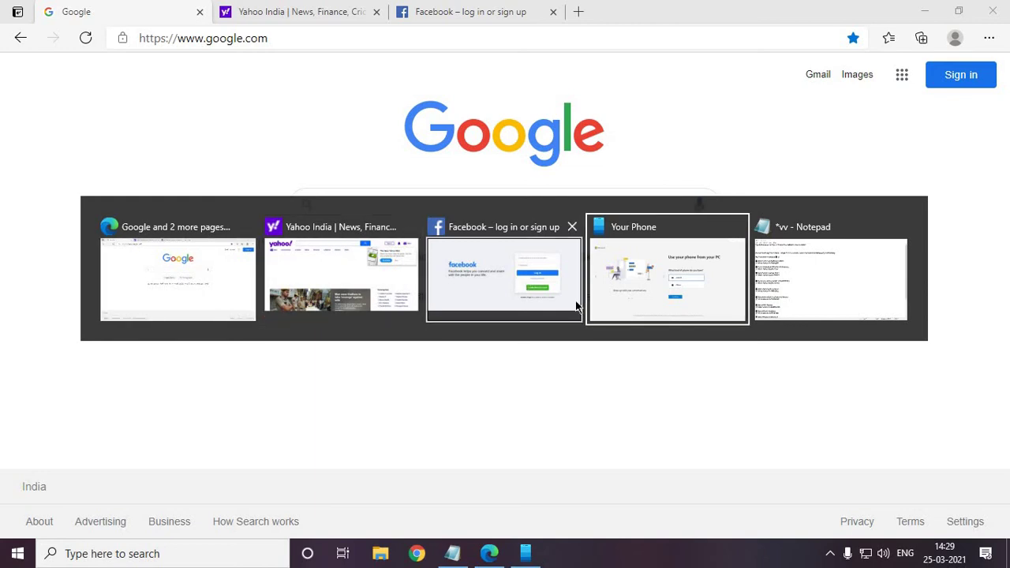
{"action": "key", "text": "Tab"}
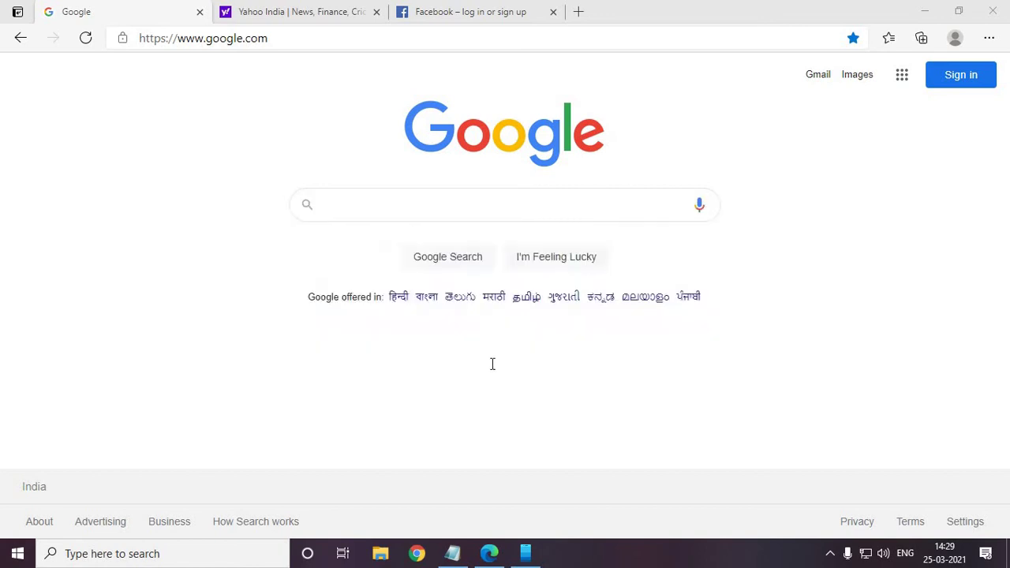
{"action": "key", "text": "alt+Tab"}
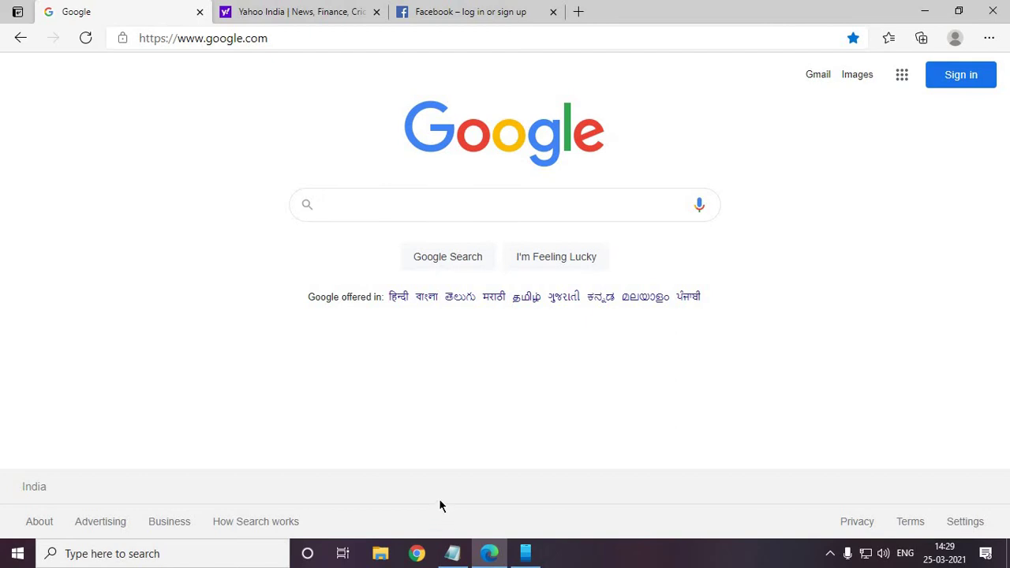
{"action": "key", "text": "alt+Tab"}
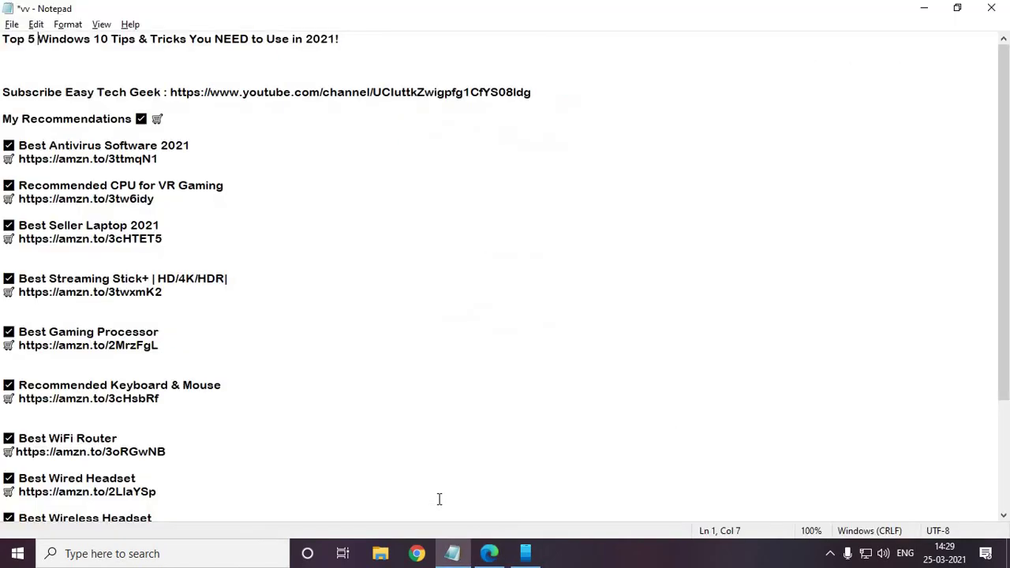
{"action": "key", "text": "alt+Tab"}
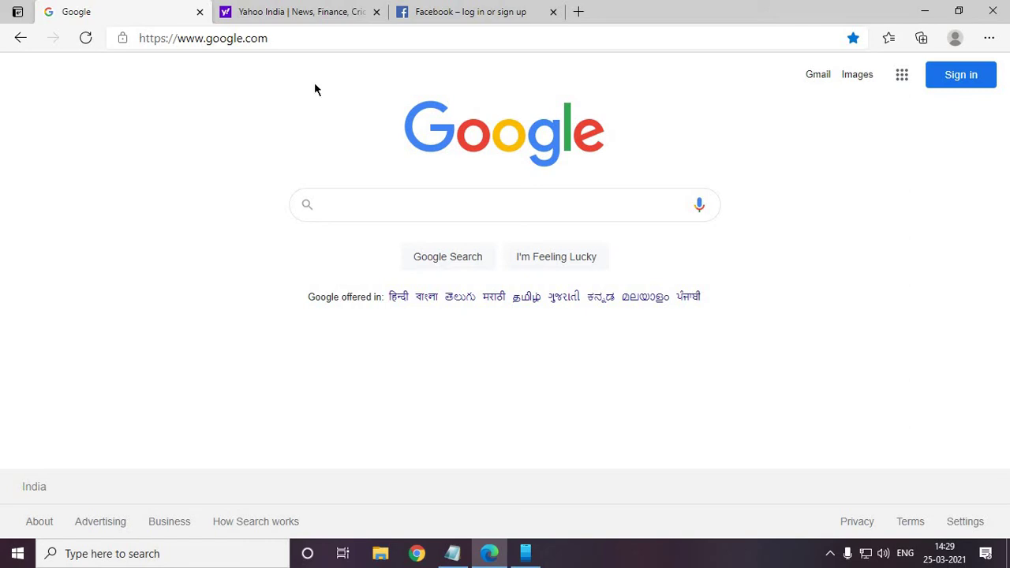
{"action": "left_click", "coordinate": [924, 11]}
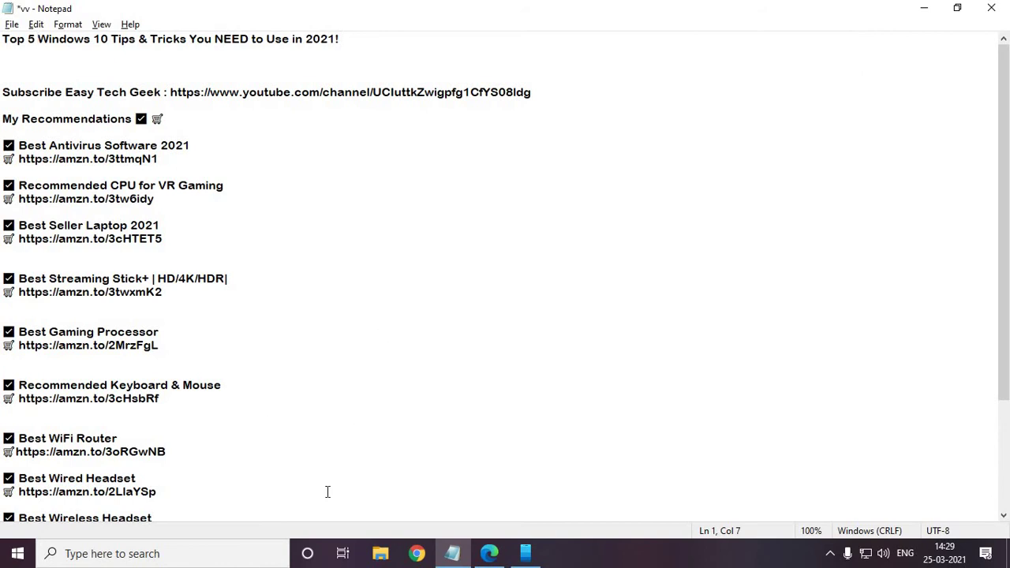
Step: Minimize Notepad, close Your Phone, and open Settings on Privacy's General page
{"action": "left_click", "coordinate": [925, 10]}
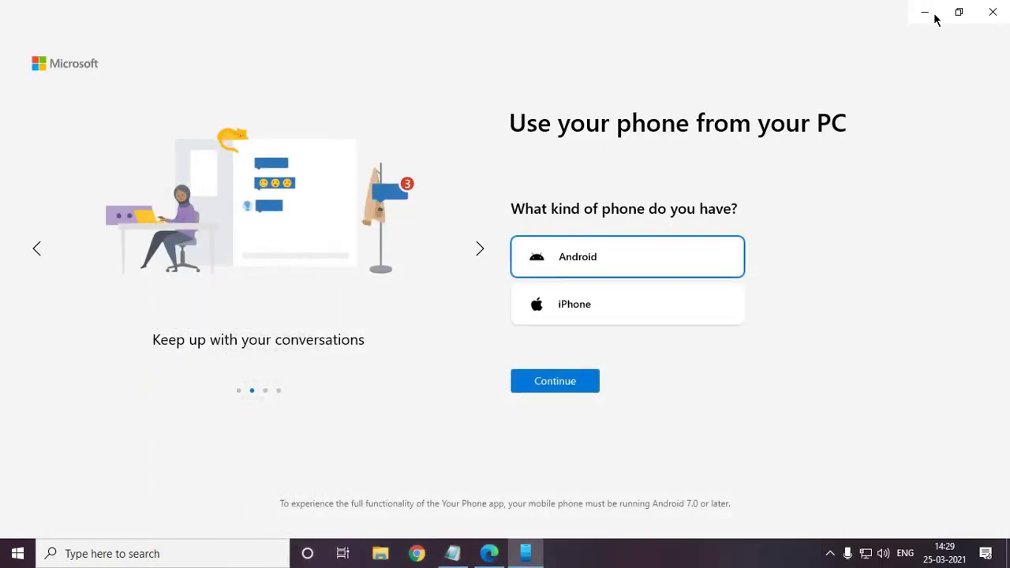
{"action": "left_click", "coordinate": [993, 11]}
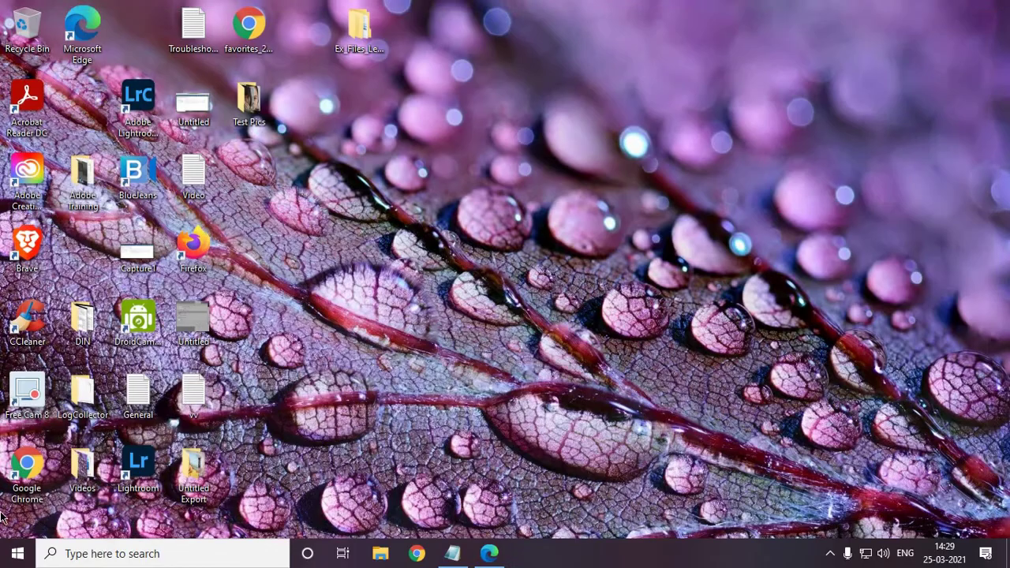
{"action": "left_click", "coordinate": [57, 554]}
{"action": "left_click", "coordinate": [19, 555]}
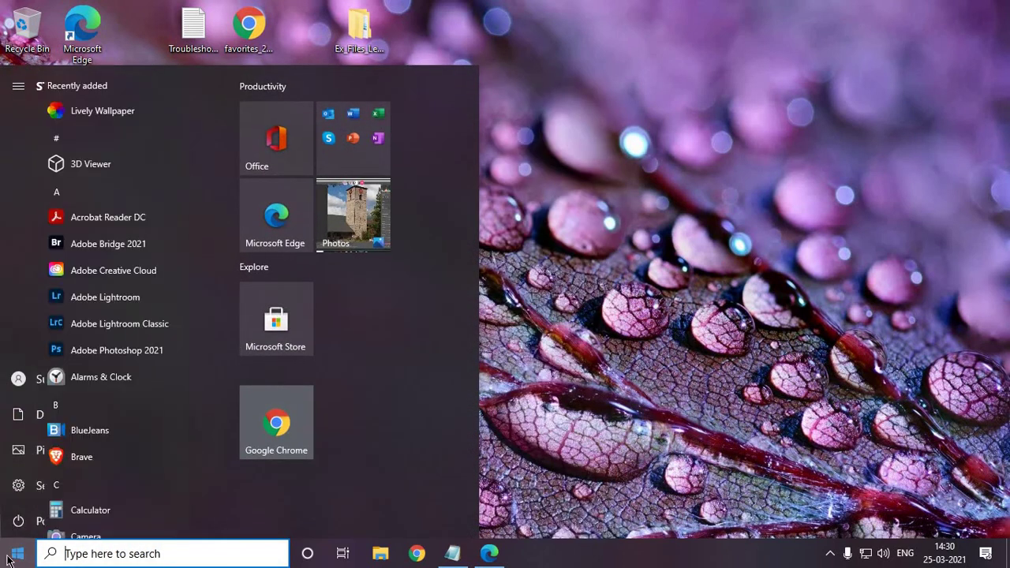
{"action": "left_click", "coordinate": [18, 484]}
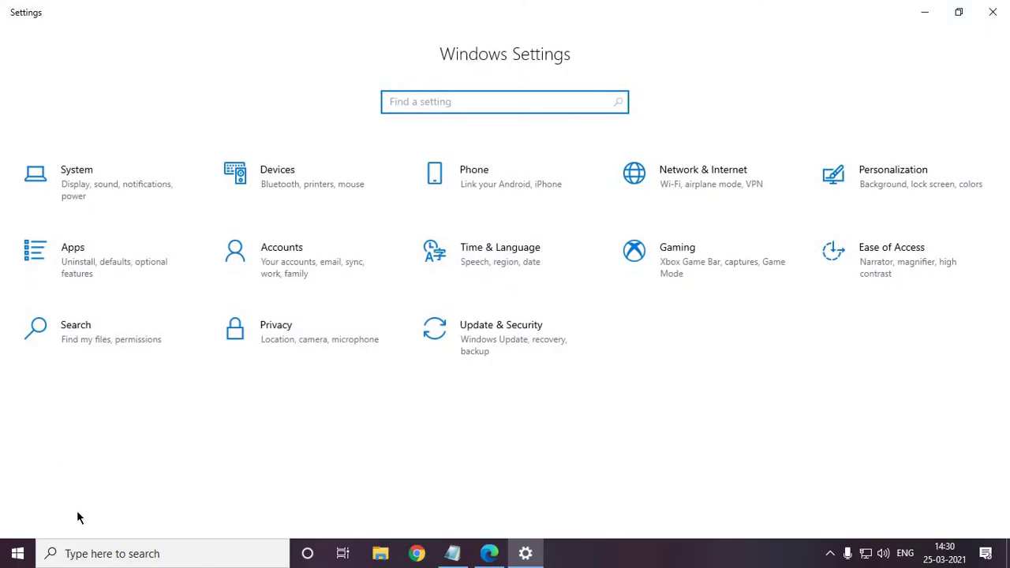
{"action": "left_click", "coordinate": [333, 331]}
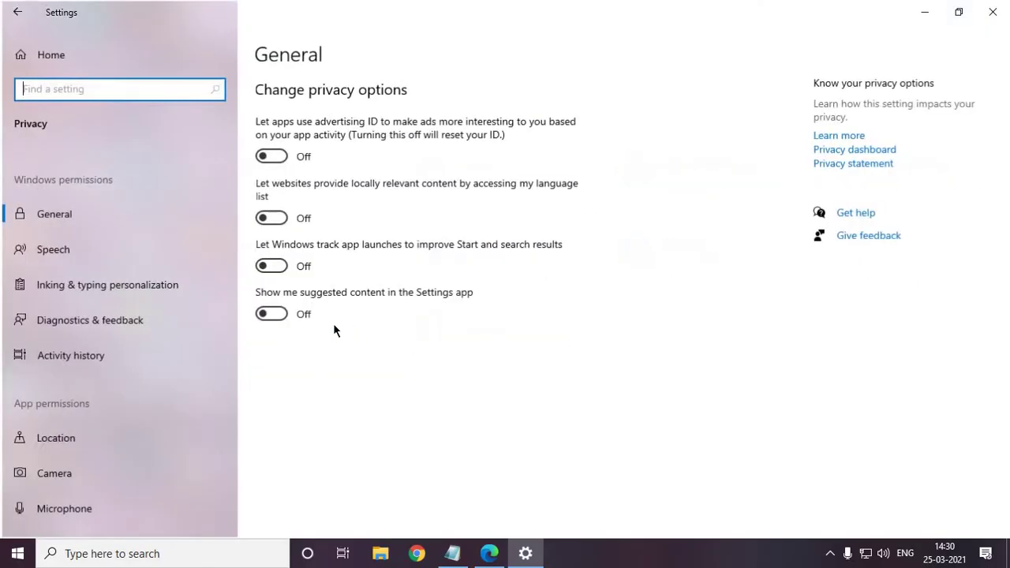
{"action": "left_click", "coordinate": [82, 206]}
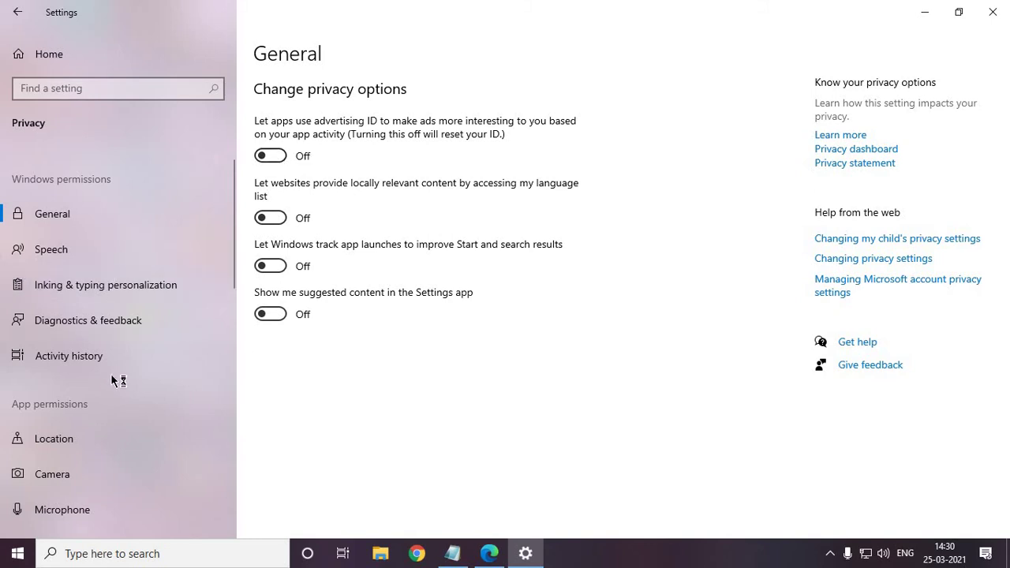
{"action": "scroll", "coordinate": [111, 372], "scroll_direction": "down", "scroll_amount": 2}
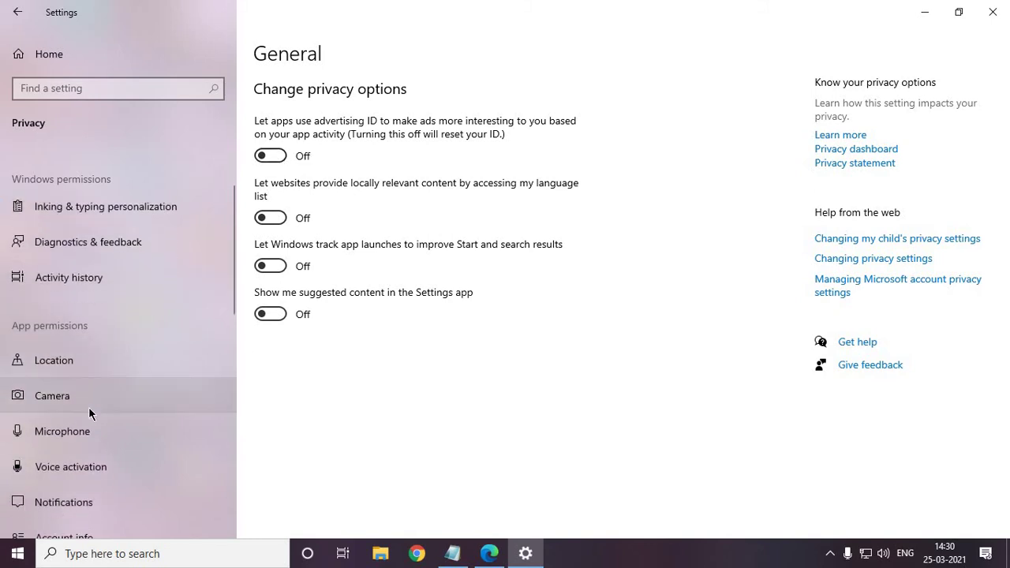
Step: Browse the Location, Camera, Microphone, Account info and Notifications privacy pages
{"action": "left_click", "coordinate": [87, 363]}
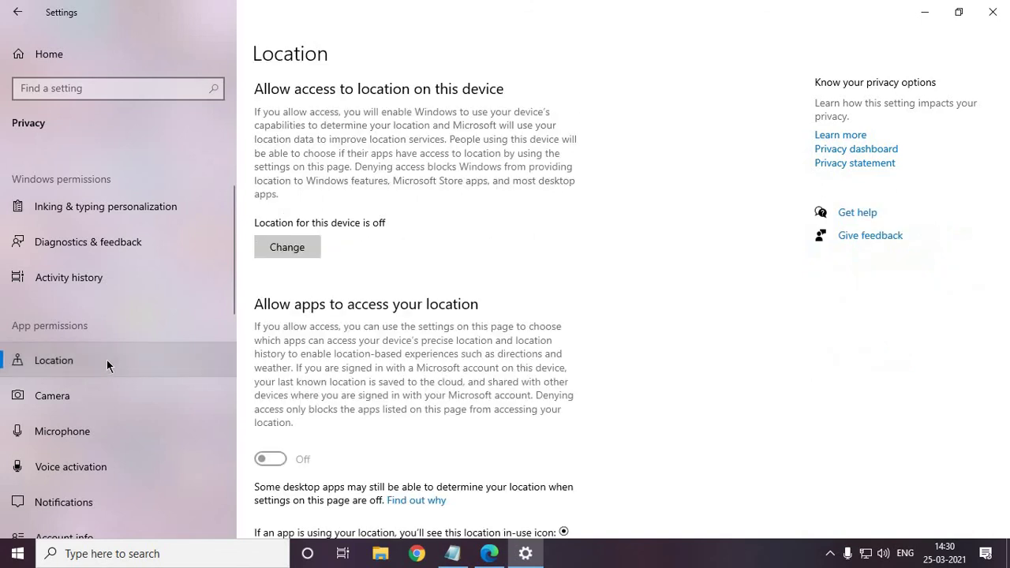
{"action": "scroll", "coordinate": [239, 464], "scroll_direction": "down", "scroll_amount": 3}
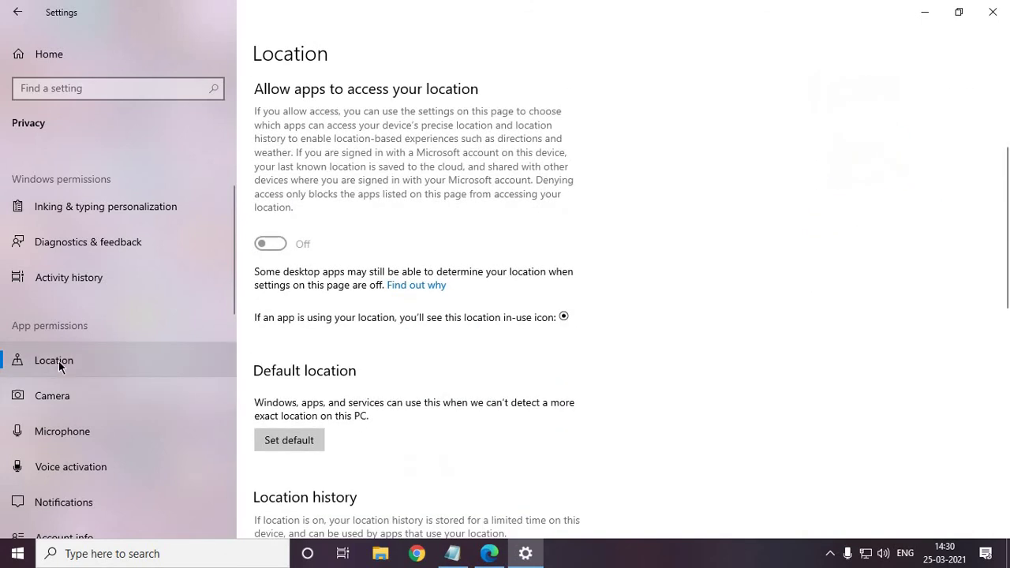
{"action": "left_click", "coordinate": [60, 403]}
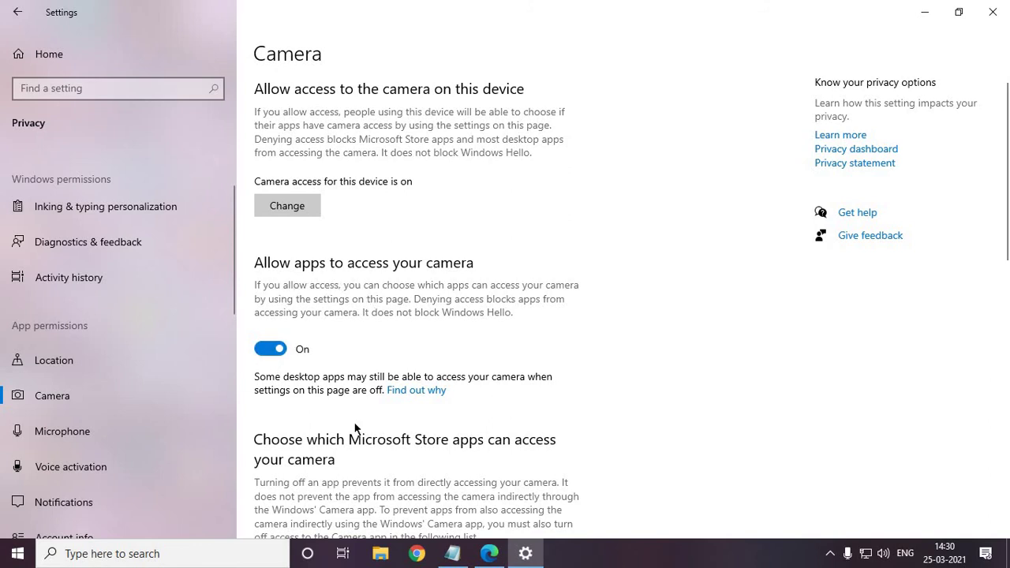
{"action": "scroll", "coordinate": [268, 357], "scroll_direction": "down", "scroll_amount": 1}
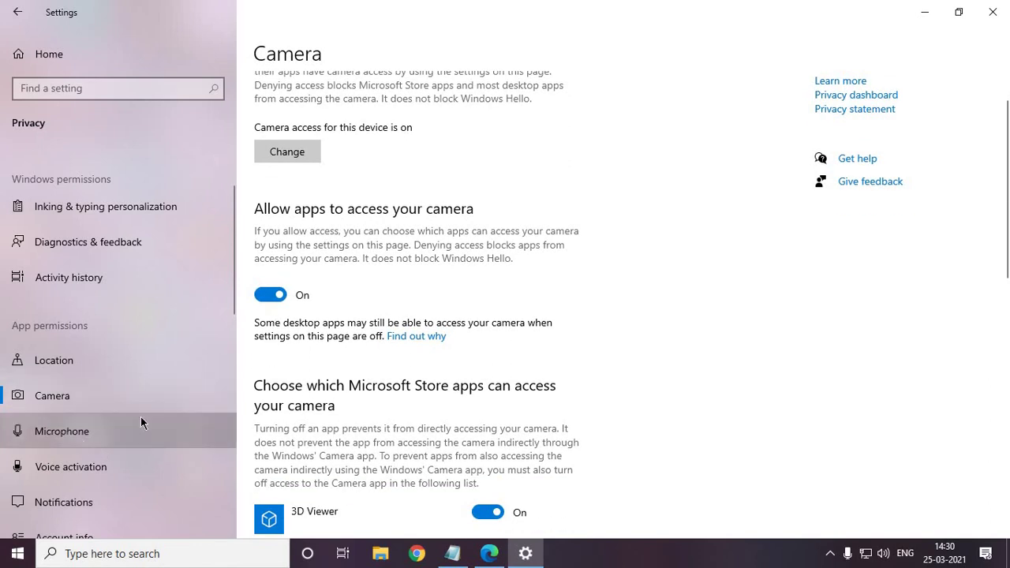
{"action": "left_click", "coordinate": [160, 450]}
{"action": "scroll", "coordinate": [160, 452], "scroll_direction": "down", "scroll_amount": 3}
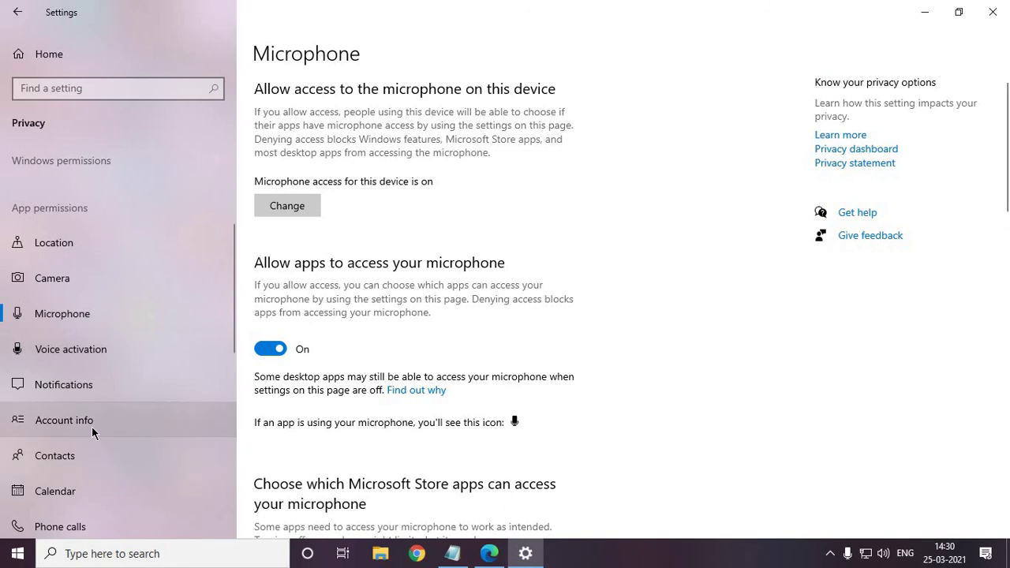
{"action": "left_click", "coordinate": [92, 424]}
{"action": "left_click", "coordinate": [95, 394]}
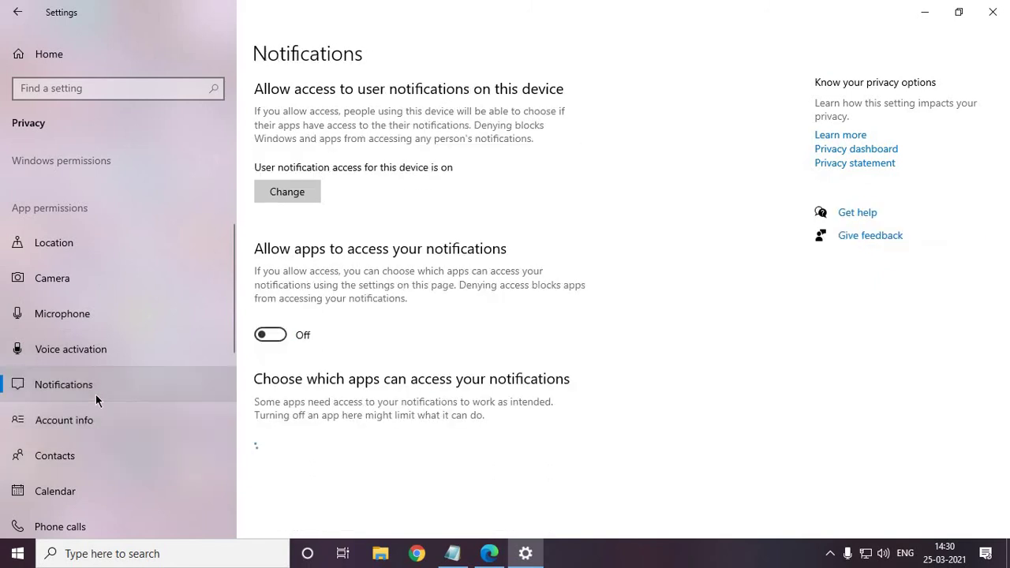
{"action": "scroll", "coordinate": [106, 477], "scroll_direction": "down", "scroll_amount": 2}
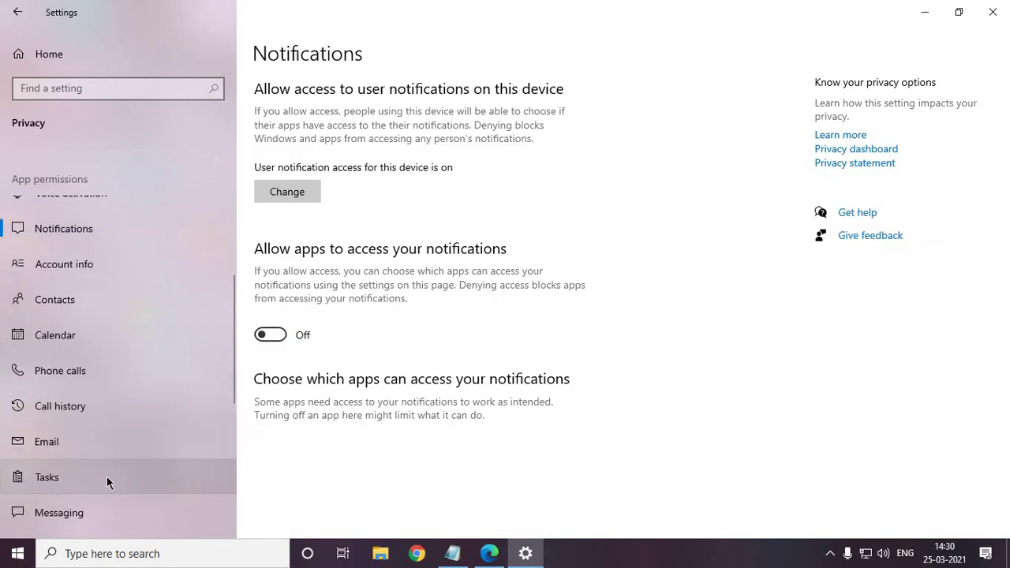
{"action": "scroll", "coordinate": [107, 477], "scroll_direction": "down", "scroll_amount": 2}
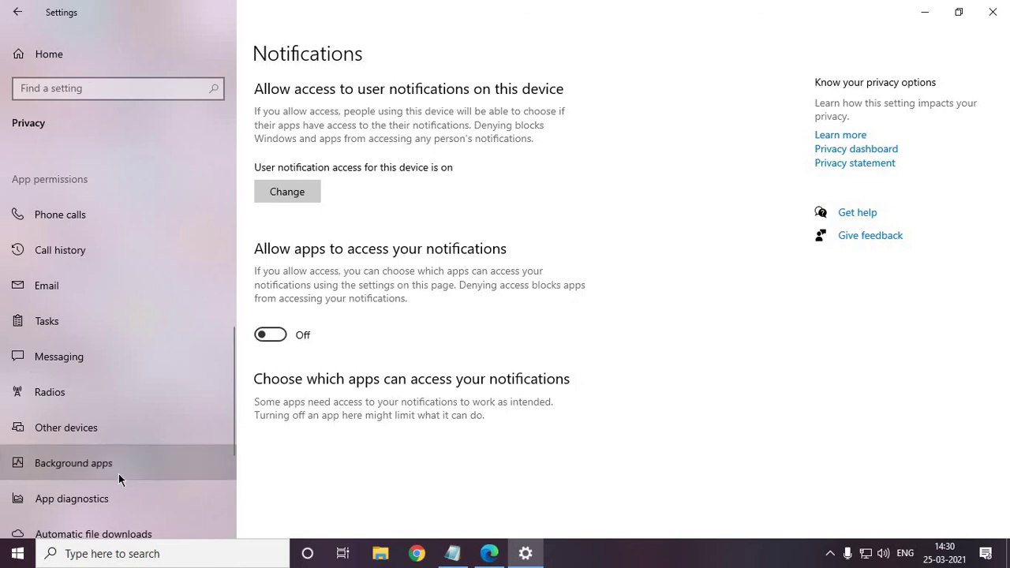
Step: On App diagnostics, switch apps' access to other apps' diagnostic info off
{"action": "left_click", "coordinate": [91, 505]}
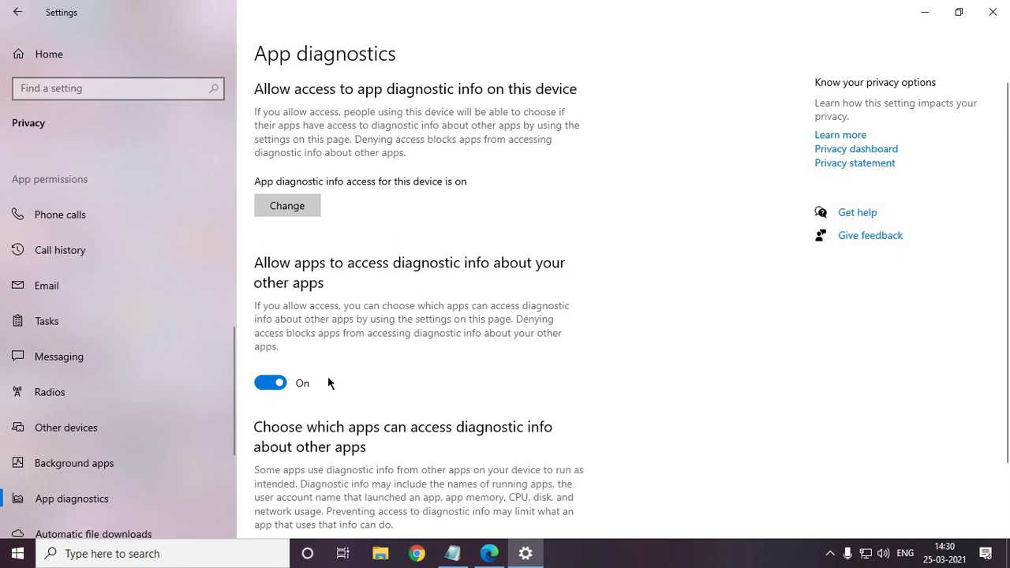
{"action": "left_click", "coordinate": [279, 384]}
{"action": "scroll", "coordinate": [66, 474], "scroll_direction": "up", "scroll_amount": 2}
{"action": "scroll", "coordinate": [63, 300], "scroll_direction": "up", "scroll_amount": 2}
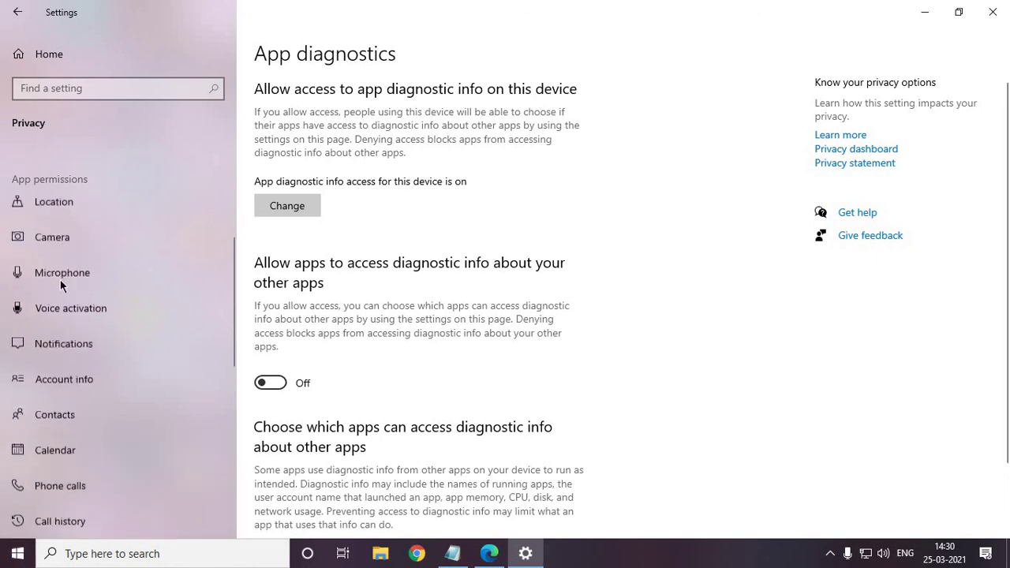
{"action": "scroll", "coordinate": [61, 261], "scroll_direction": "up", "scroll_amount": 1}
{"action": "scroll", "coordinate": [71, 236], "scroll_direction": "up", "scroll_amount": 3}
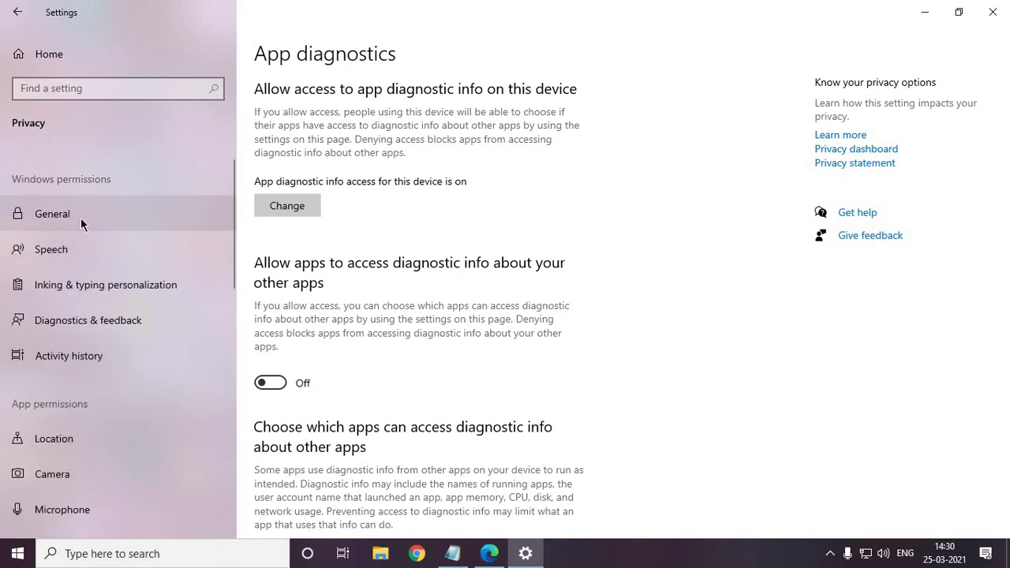
Step: Return to Privacy's General options, then minimize Settings to reveal the desktop
{"action": "left_click", "coordinate": [81, 216]}
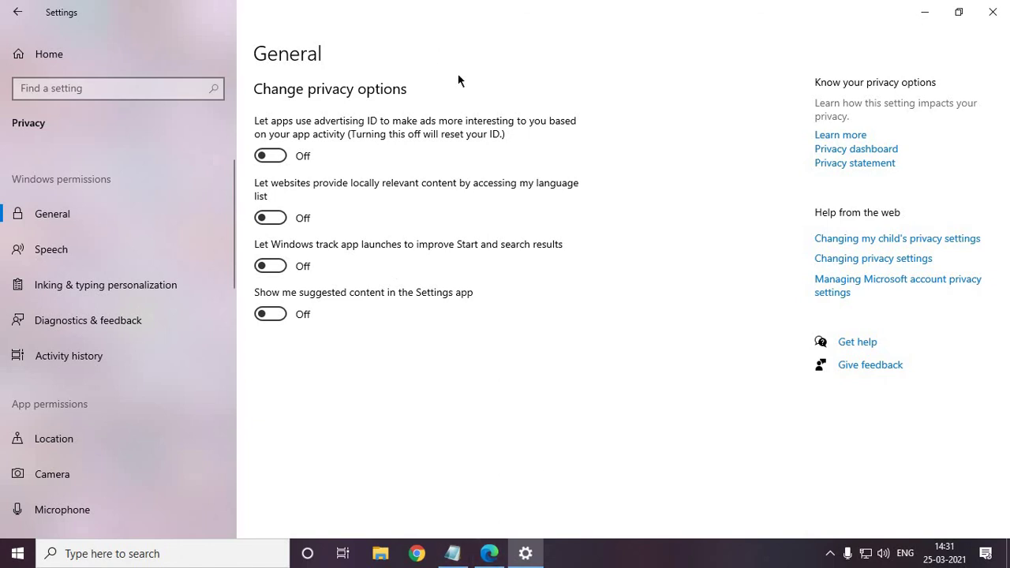
{"action": "left_click", "coordinate": [926, 12]}
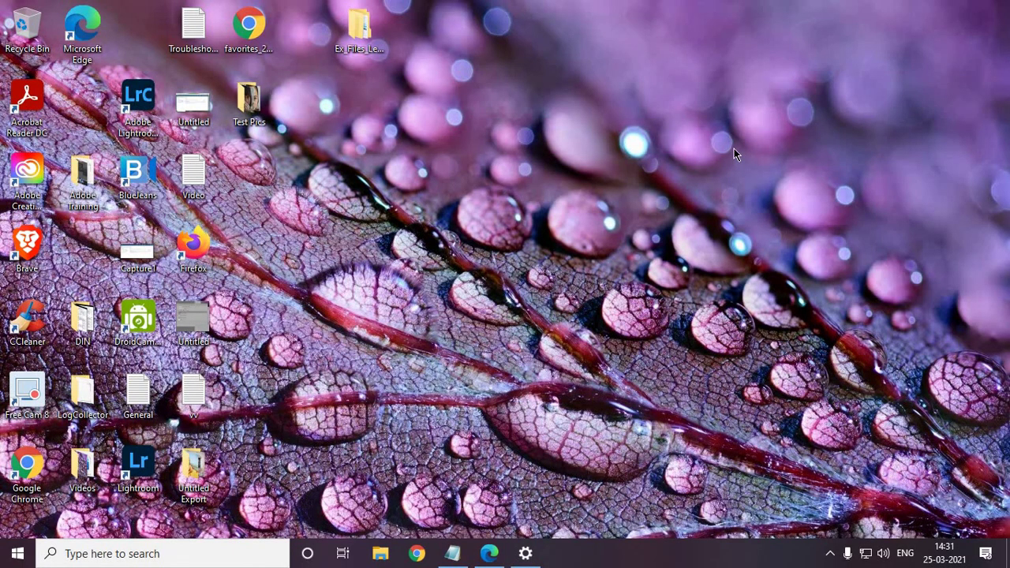